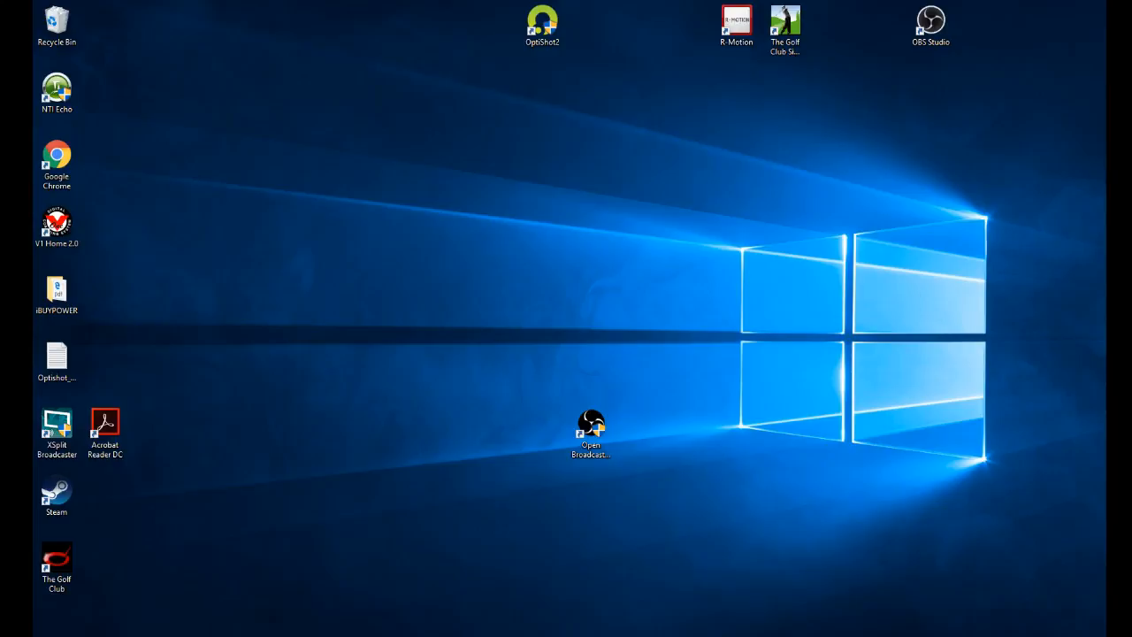
Open Google Chrome, visit obsproject.com to view the OBS Studio download page, and minimize the browser.
double_click(64, 162)
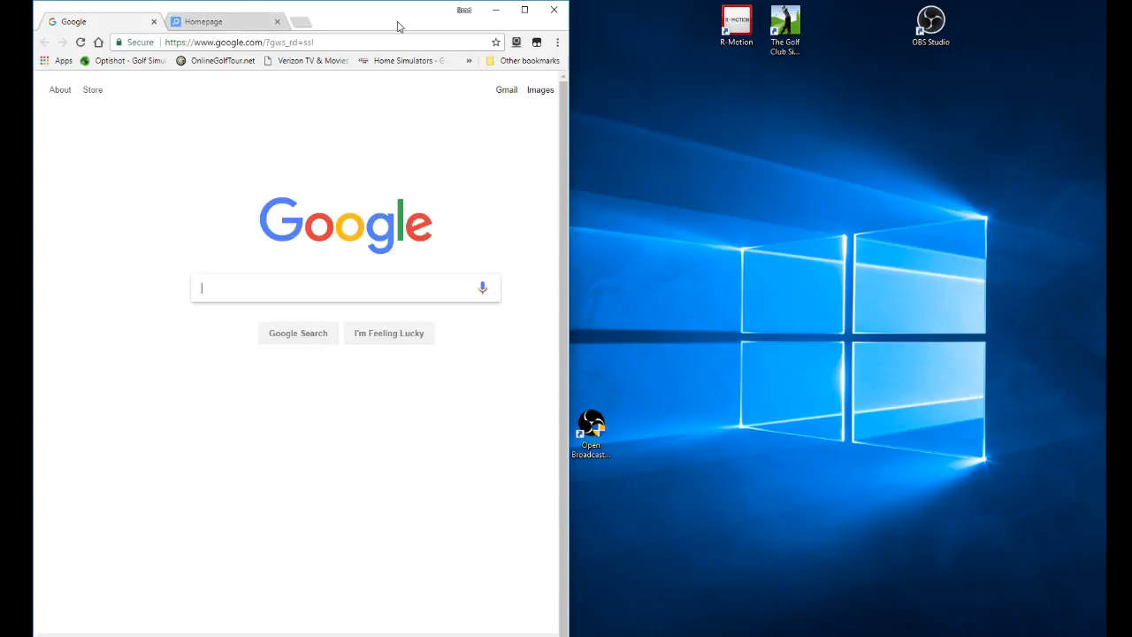
click(301, 41)
click(524, 9)
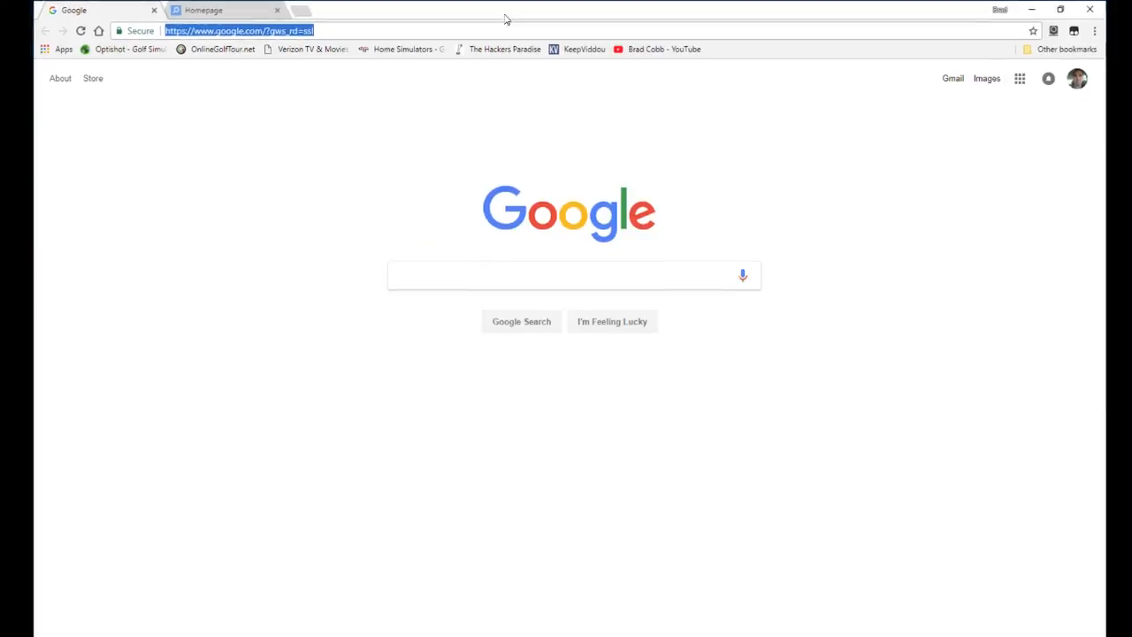
text(obs)
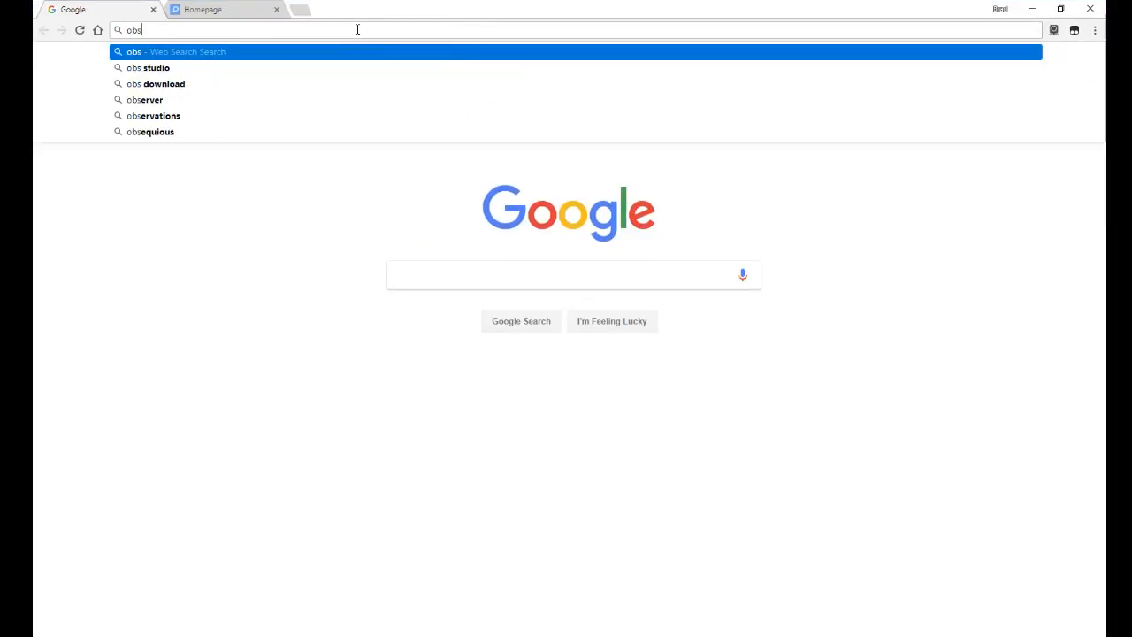
text(pro)
key(BackSpace)
text(roject)
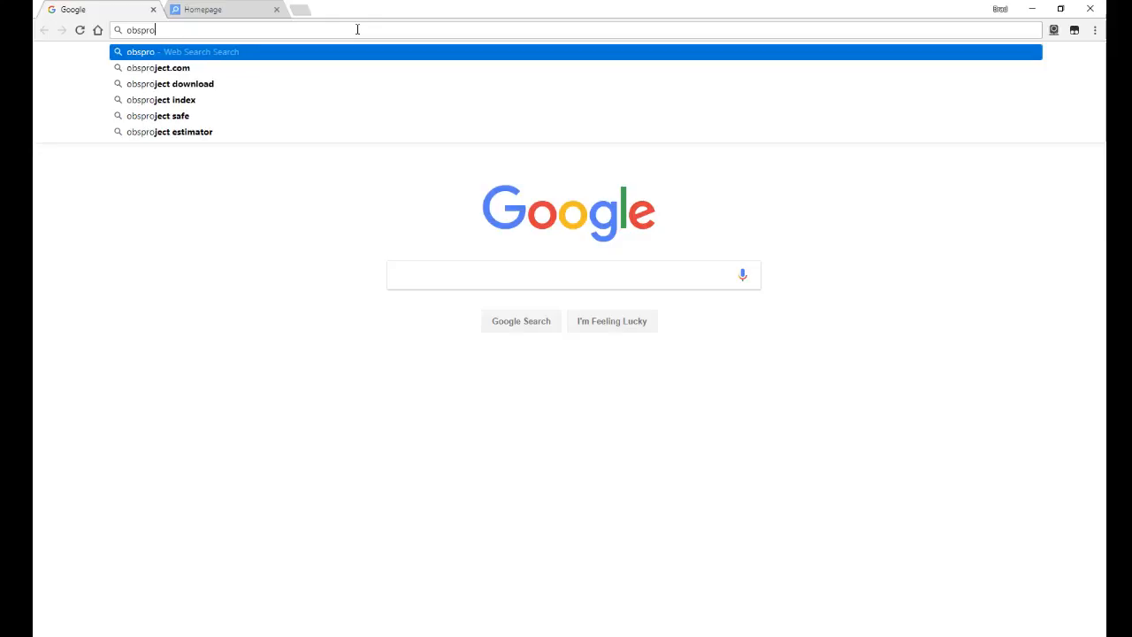
text(.com)
key(Return)
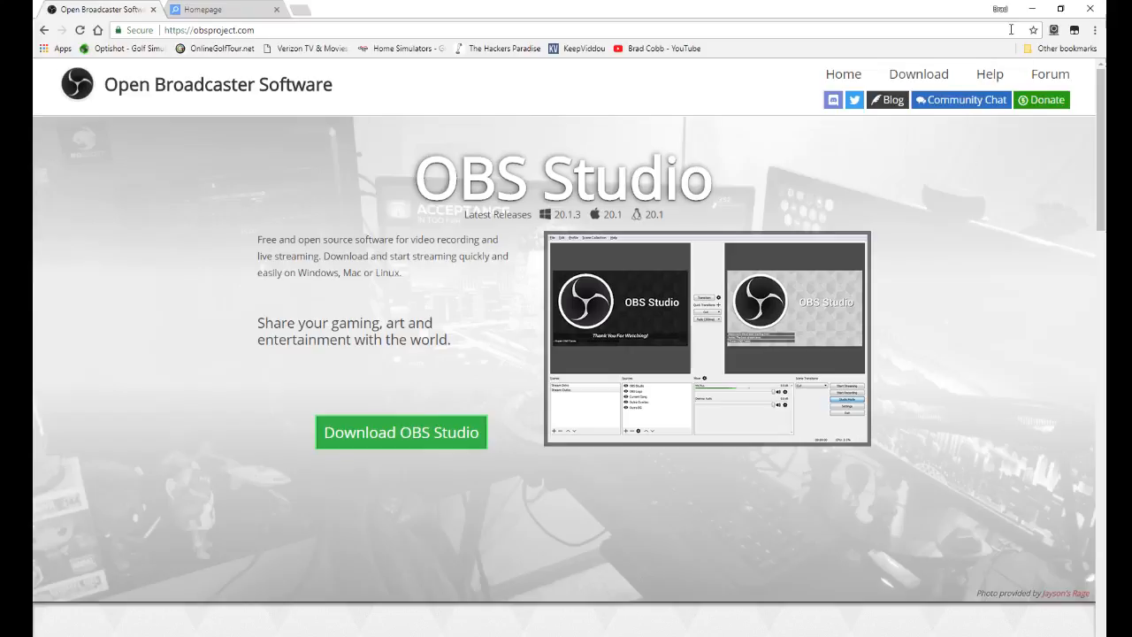
click(1031, 9)
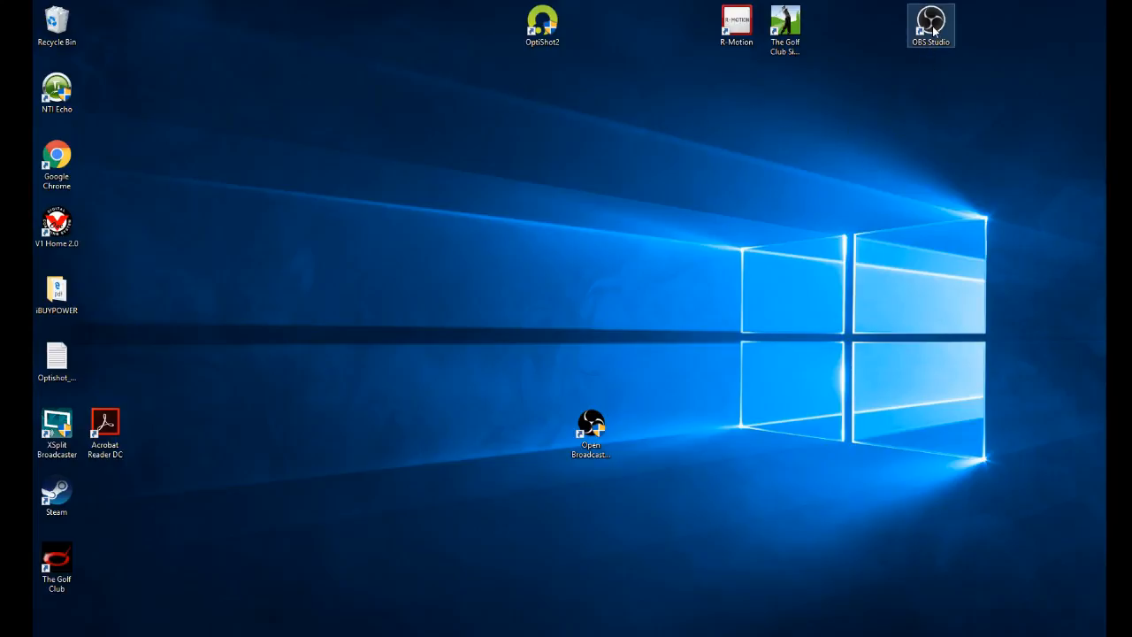
Launch OBS Studio from its desktop shortcut with administrator rights.
key(g)
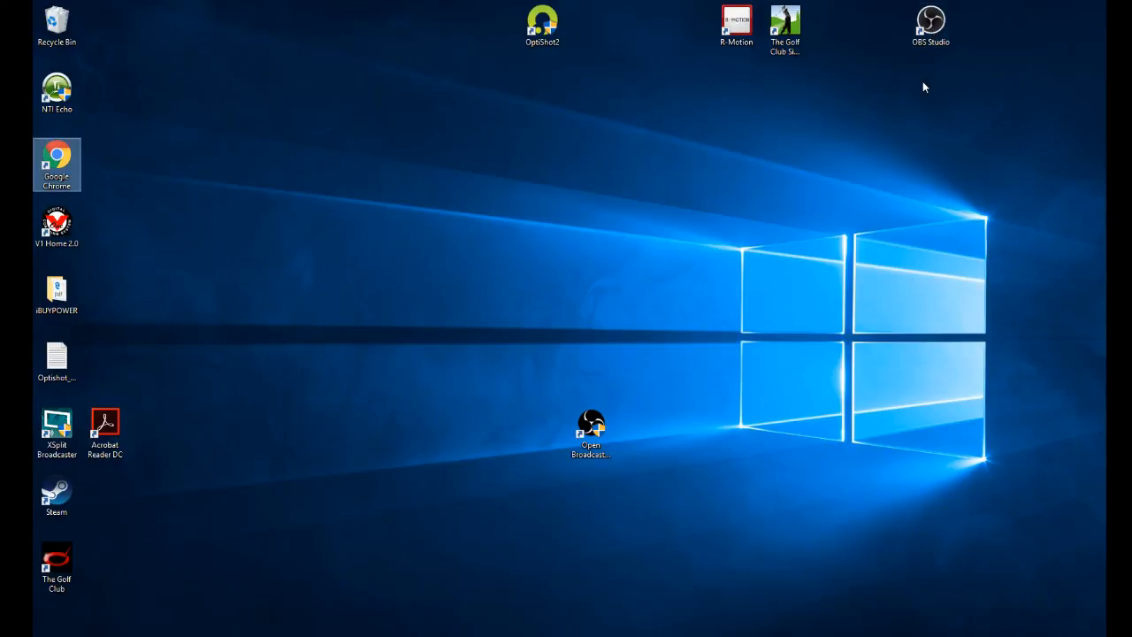
right_click(930, 32)
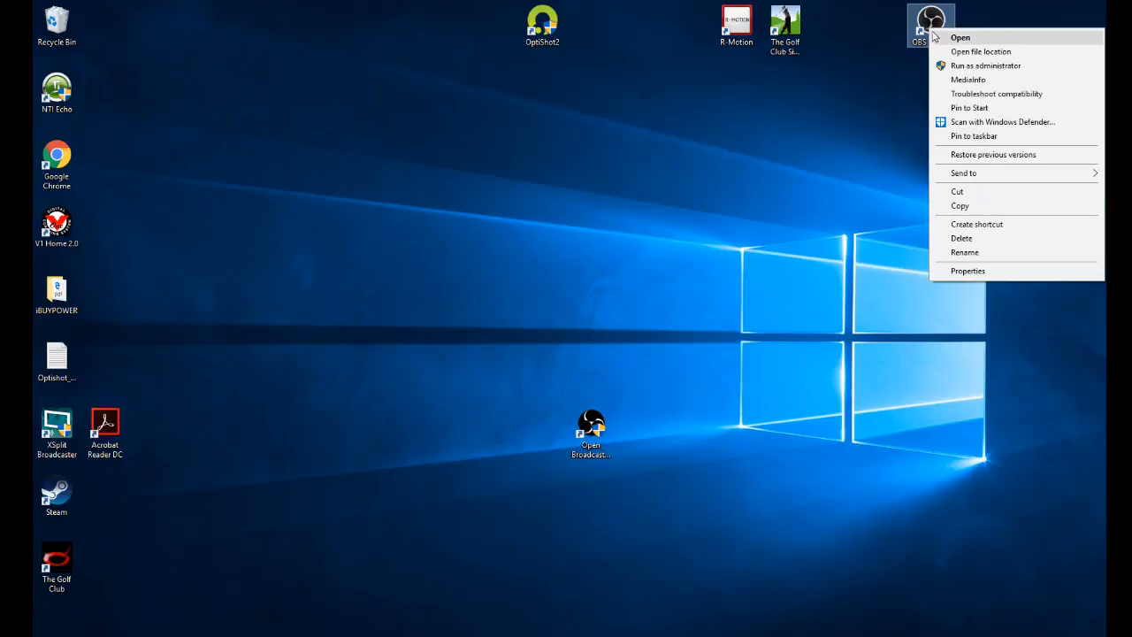
click(972, 67)
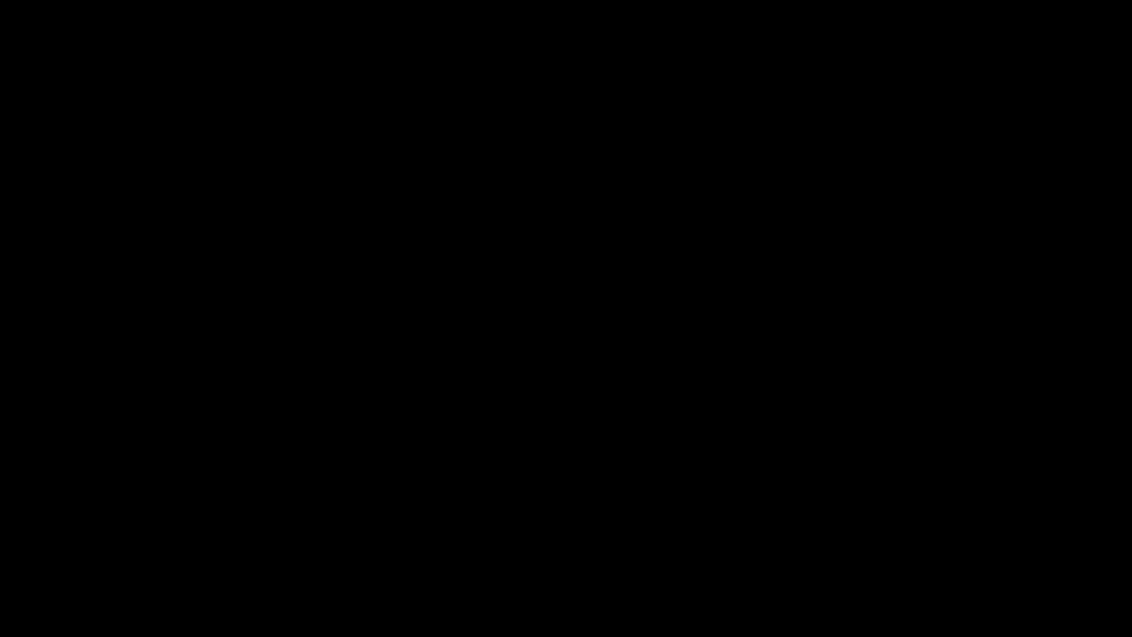
click(644, 361)
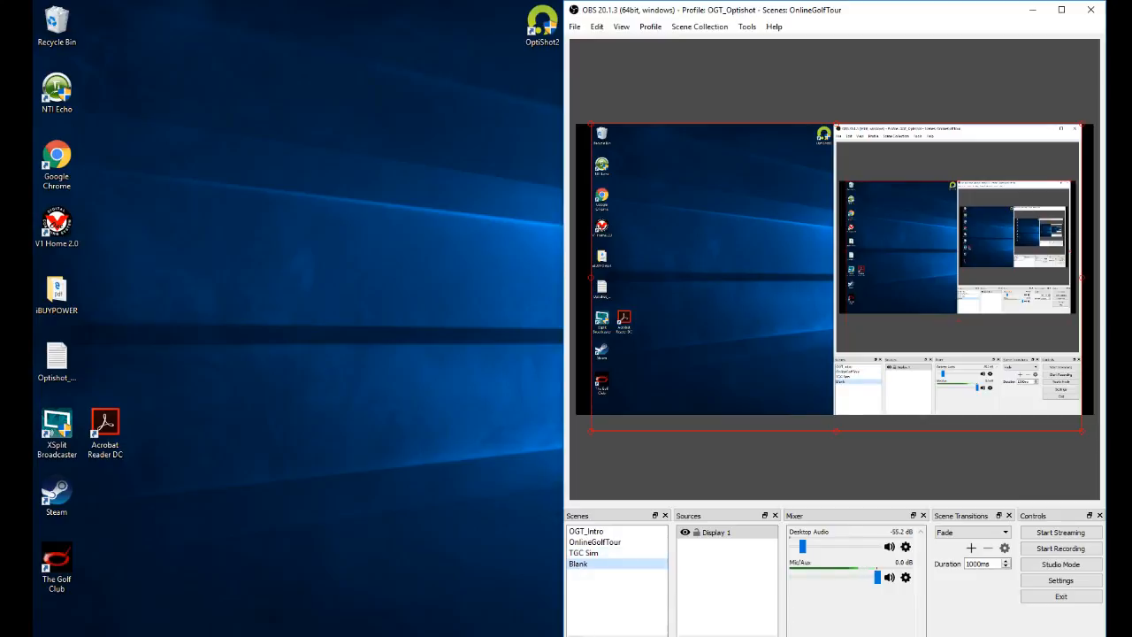
Add a new scene named Online Golf.
click(573, 633)
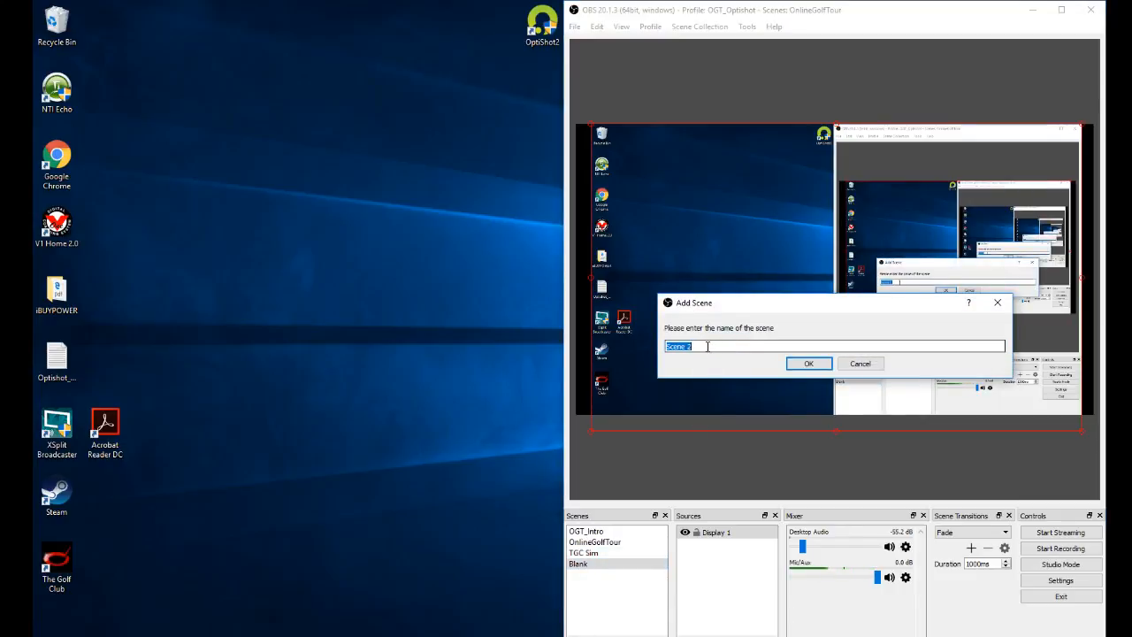
text(Op)
key(BackSpace)
key(BackSpace)
key(BackSpace)
key(BackSpace)
key(BackSpace)
key(BackSpace)
text(nline Gol)
click(809, 364)
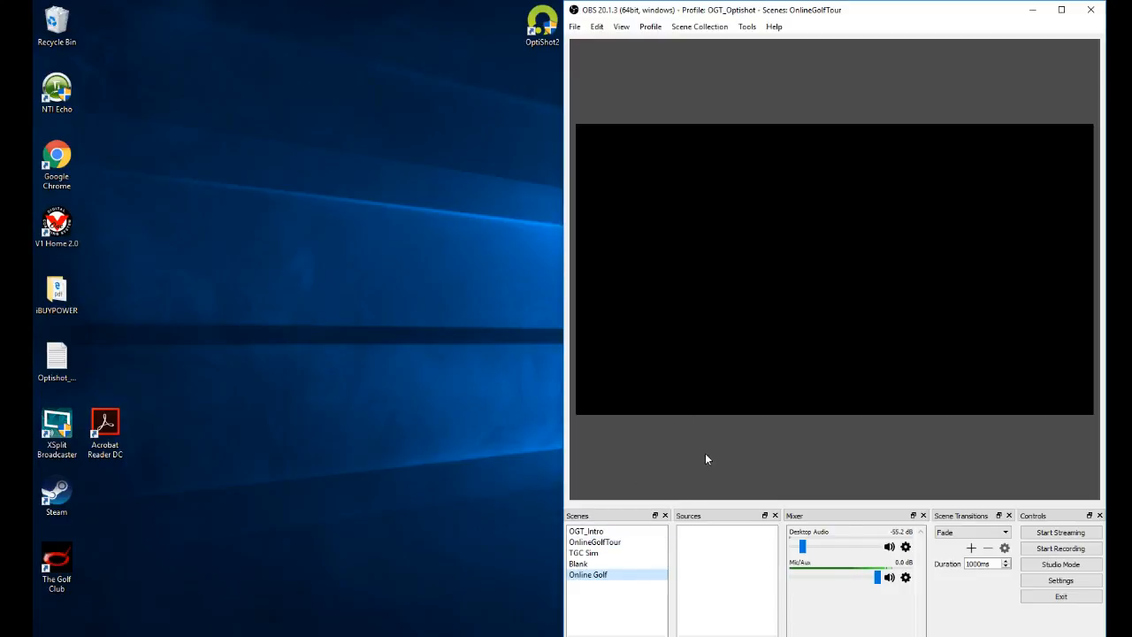
Launch OptiShot2 from the desktop and log in with the remembered account.
double_click(543, 25)
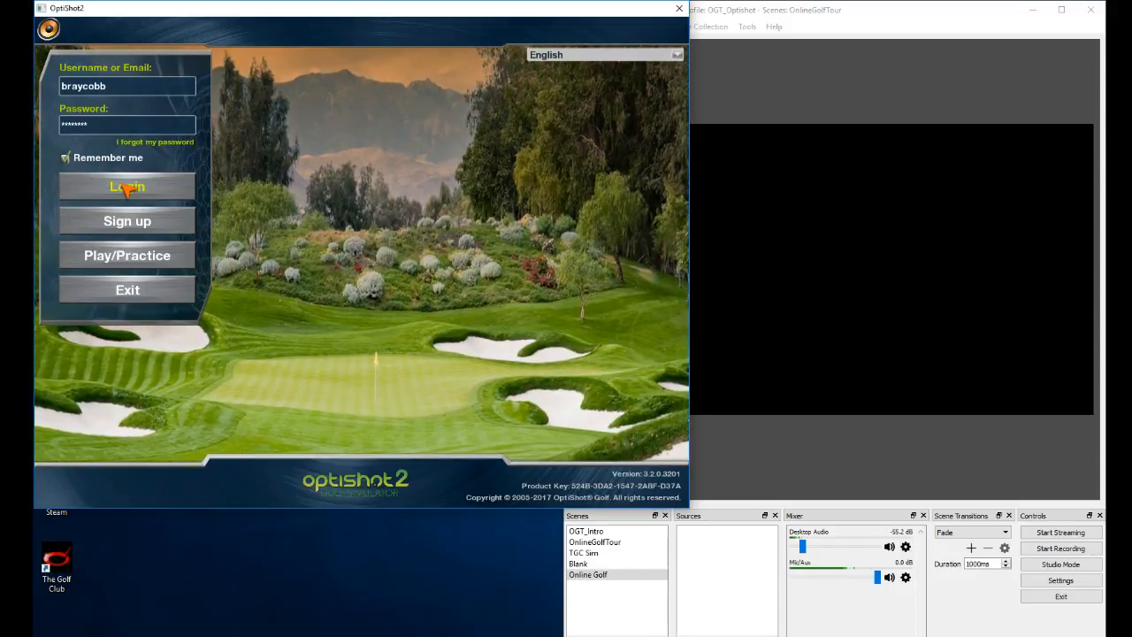
click(126, 187)
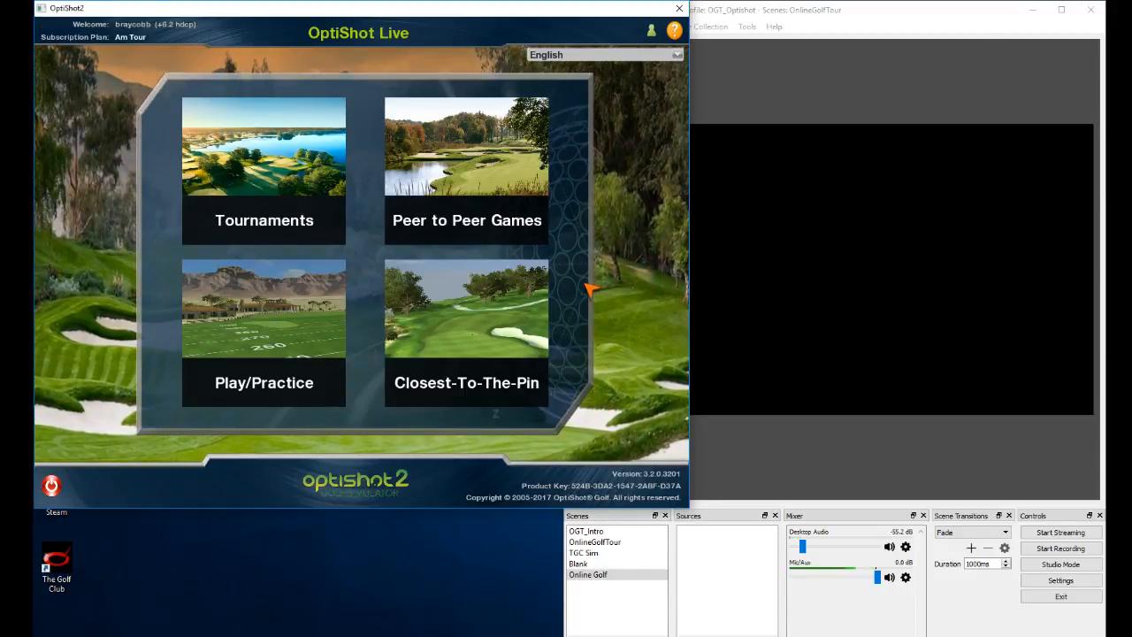
Switch back to OBS Studio, open its settings and examine the available base canvas resolutions for video.
click(808, 5)
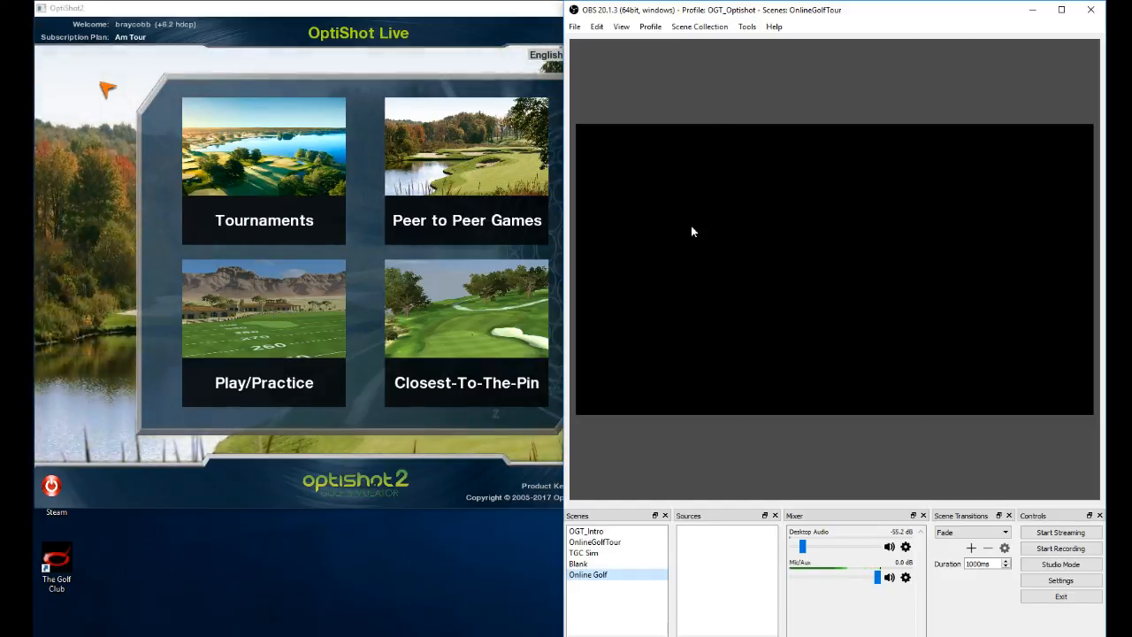
click(575, 27)
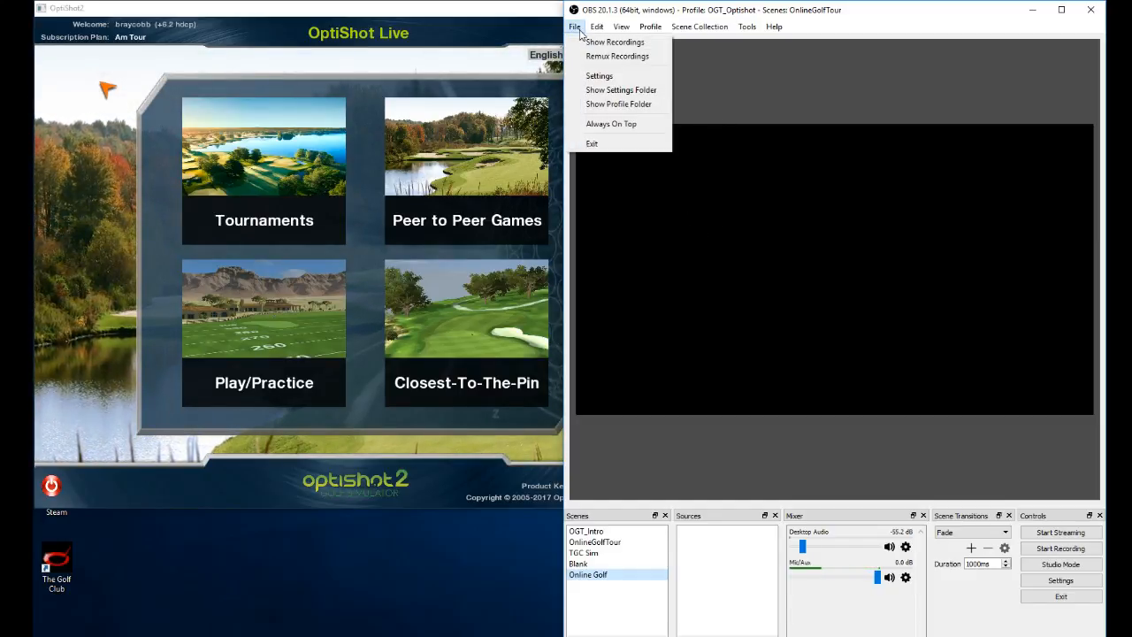
click(601, 76)
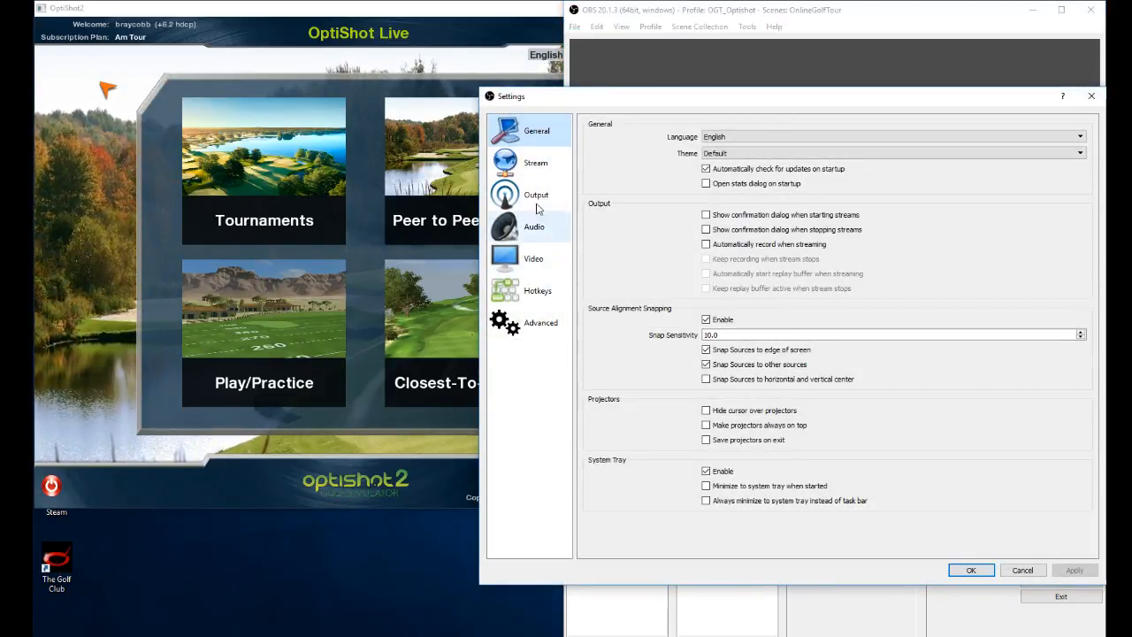
click(536, 262)
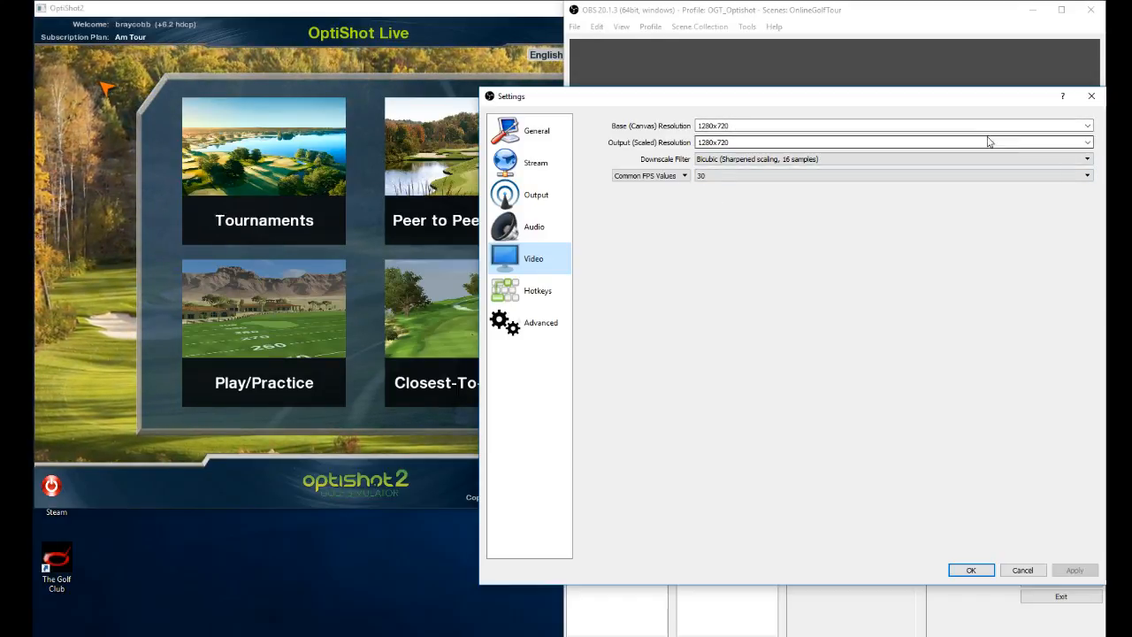
click(1088, 126)
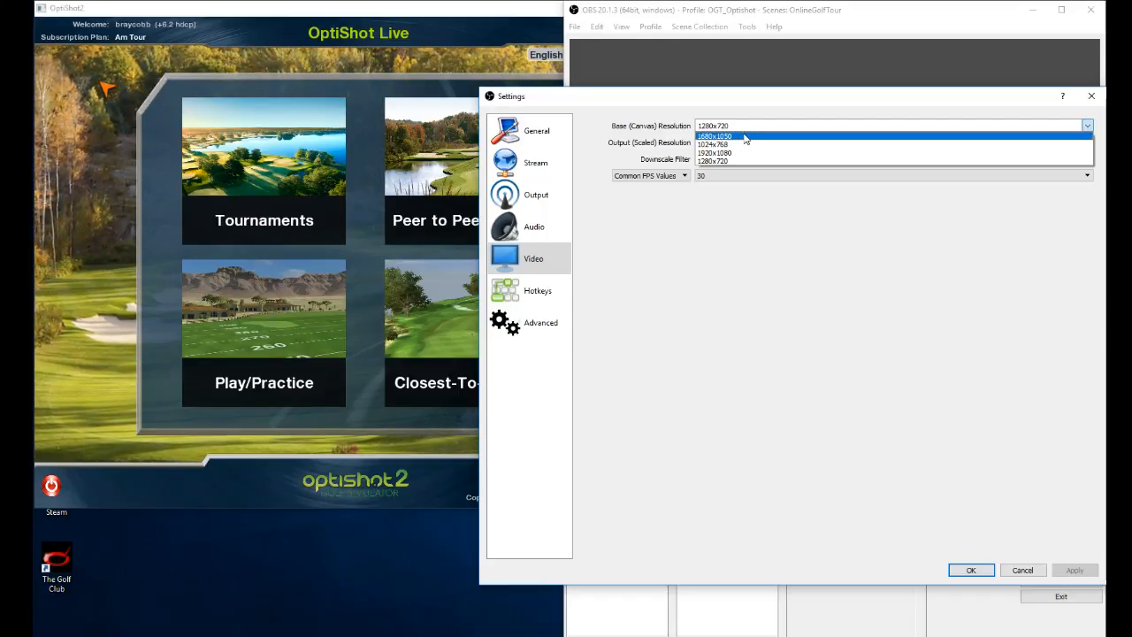
click(745, 240)
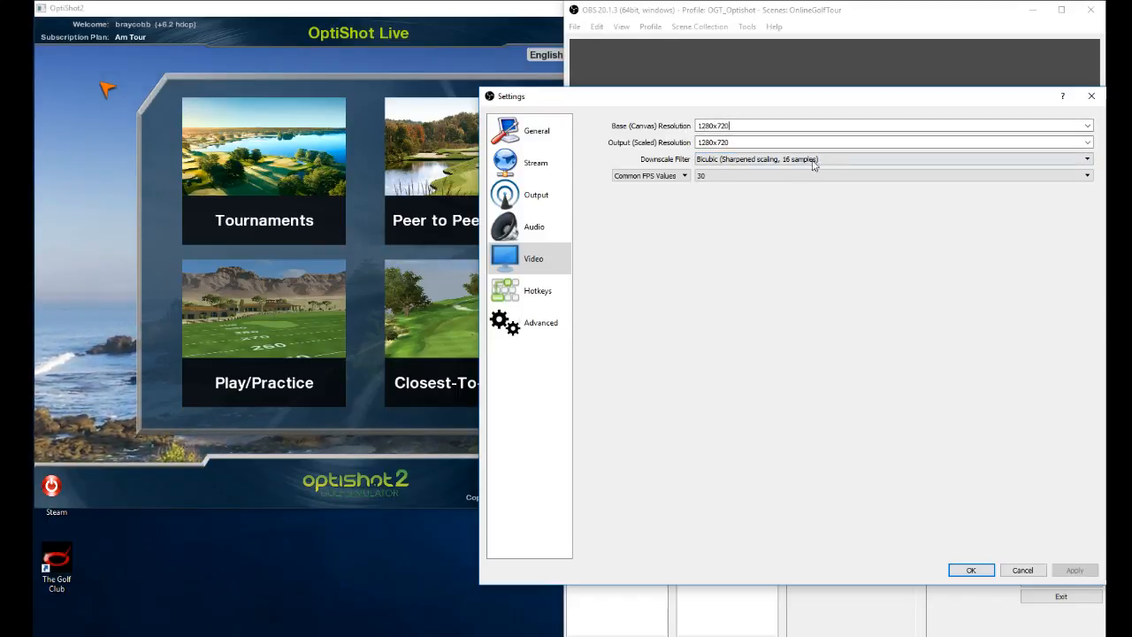
Examine the audio device settings and the streaming encoder and audio bitrate choices for output.
click(540, 229)
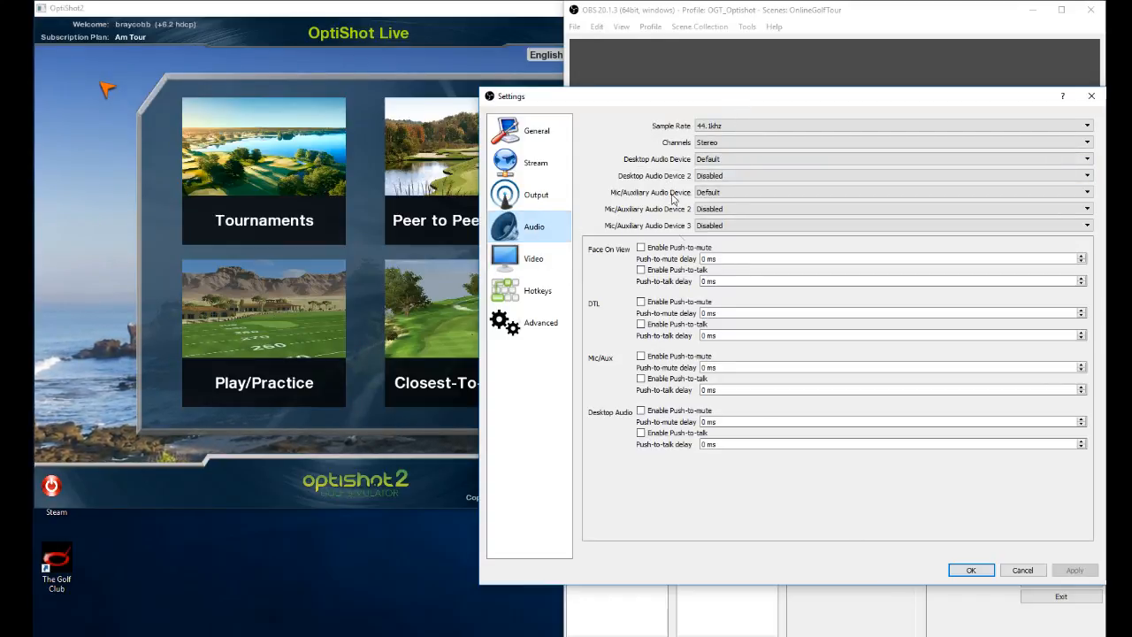
click(535, 203)
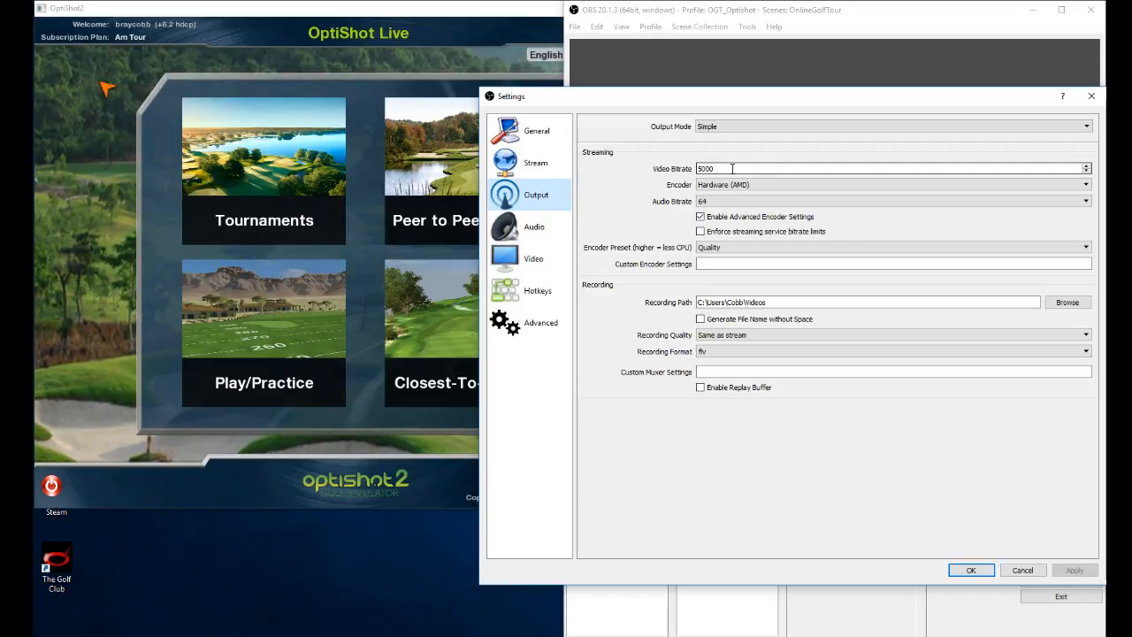
click(1041, 184)
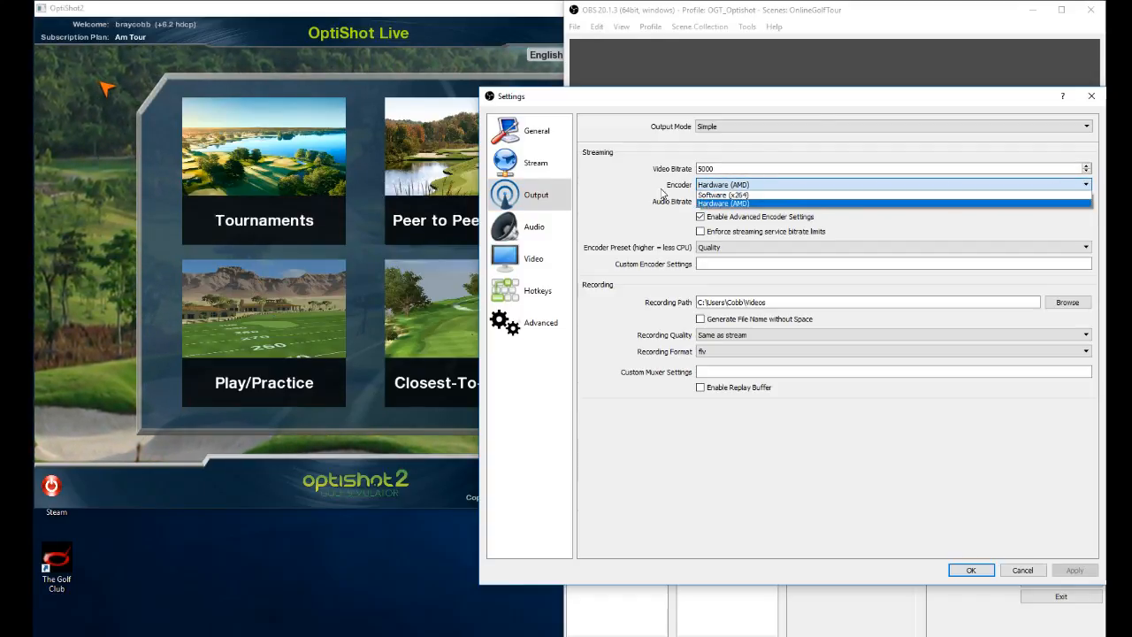
click(617, 192)
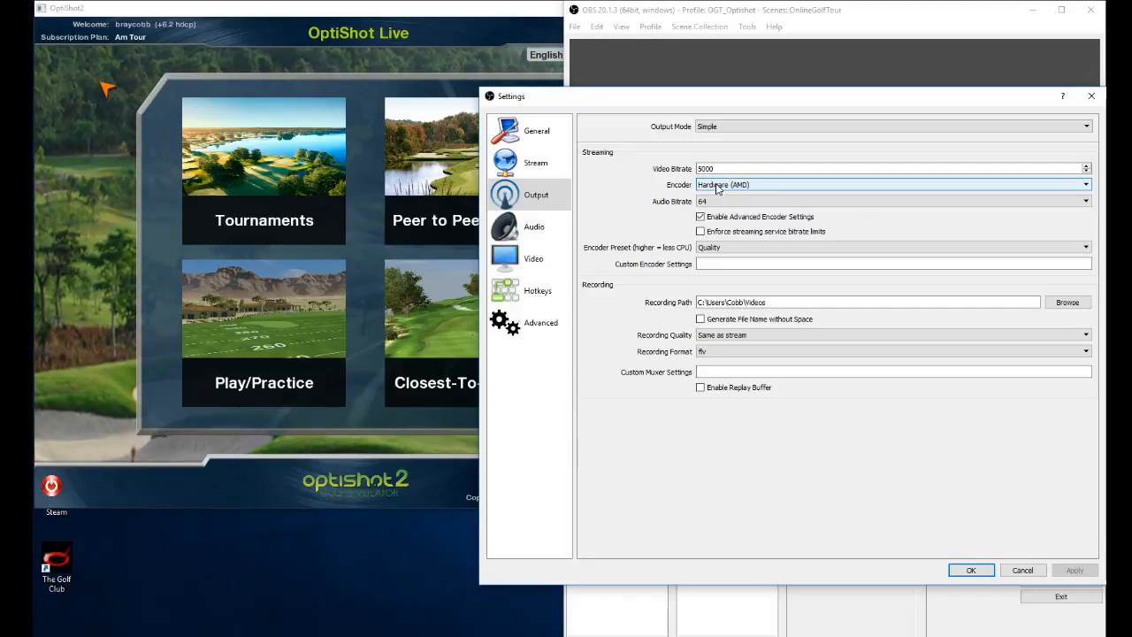
click(828, 202)
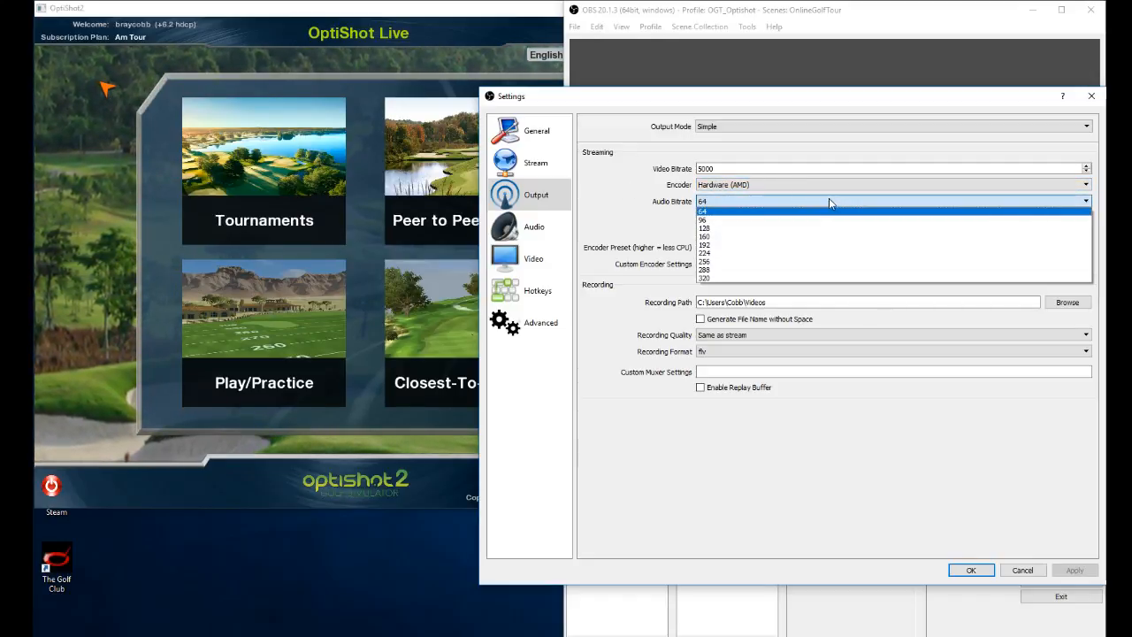
click(606, 207)
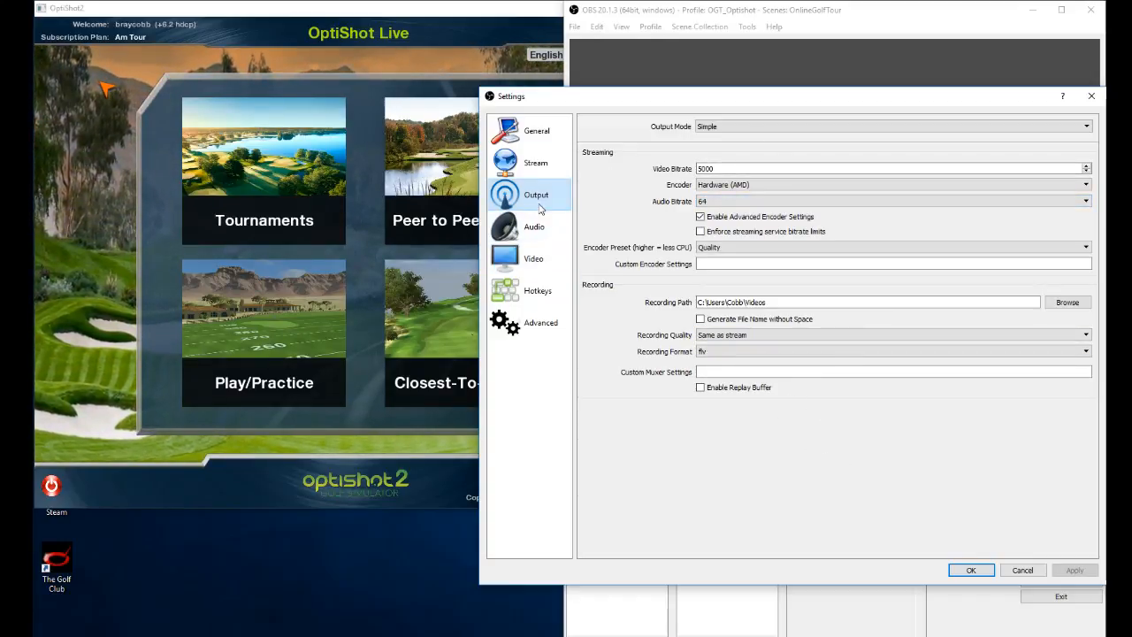
Examine the stream settings, including the available stream types and streaming services.
click(534, 165)
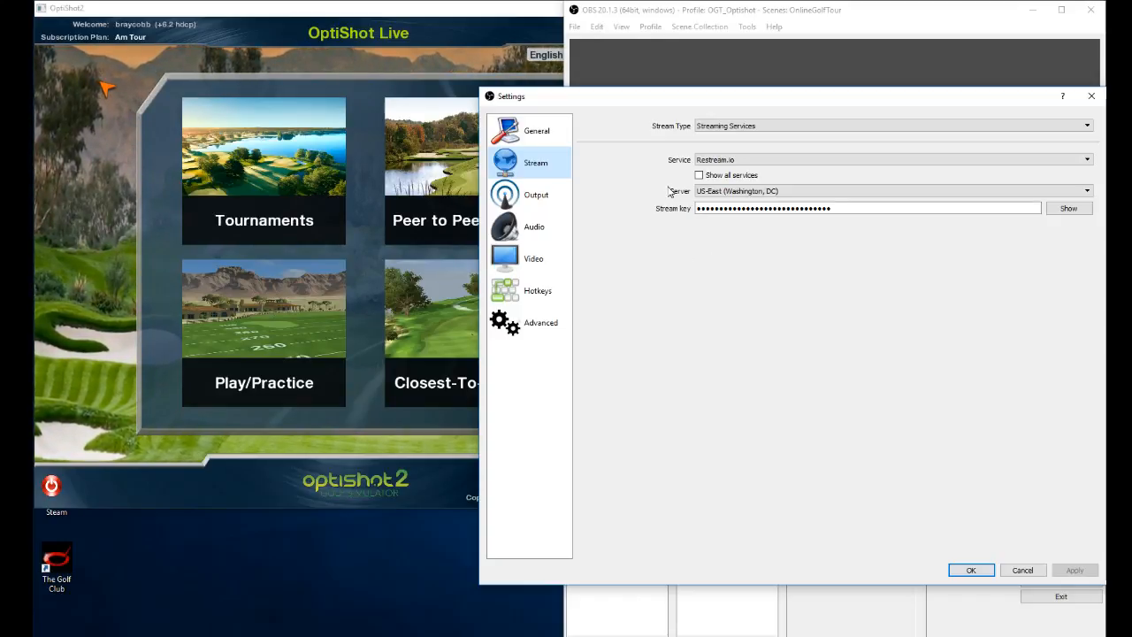
click(780, 127)
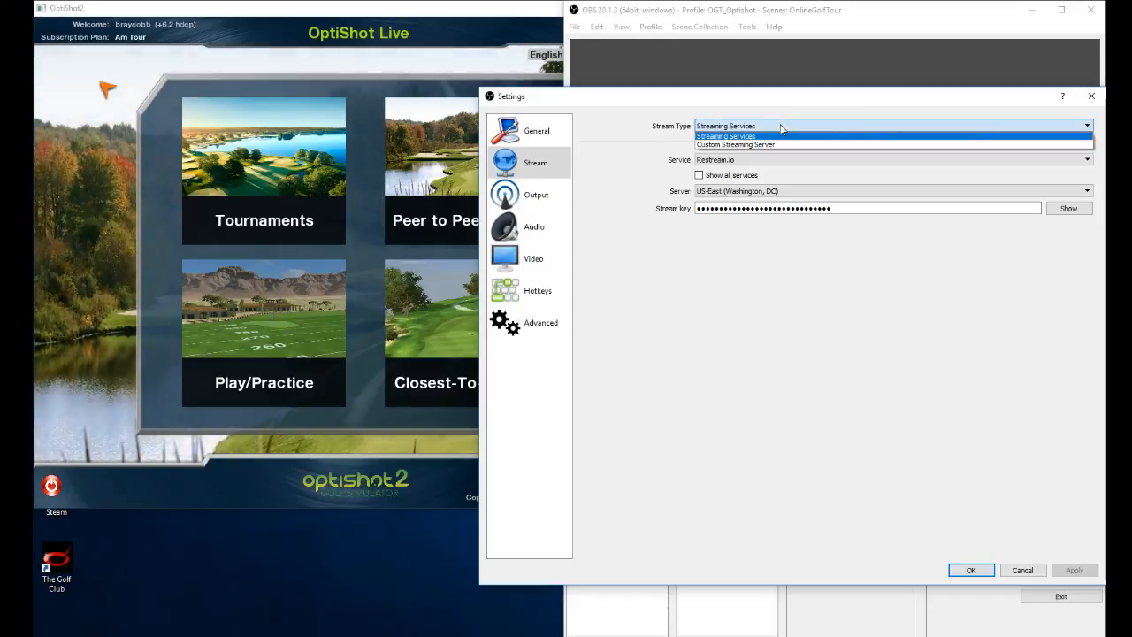
click(639, 167)
click(1086, 161)
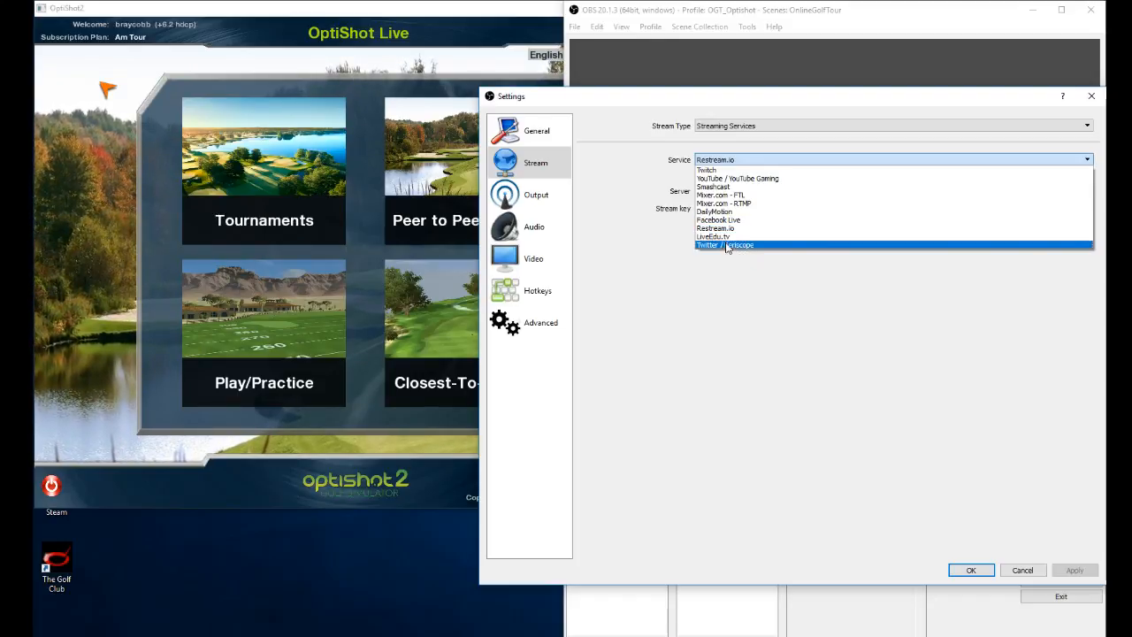
click(633, 283)
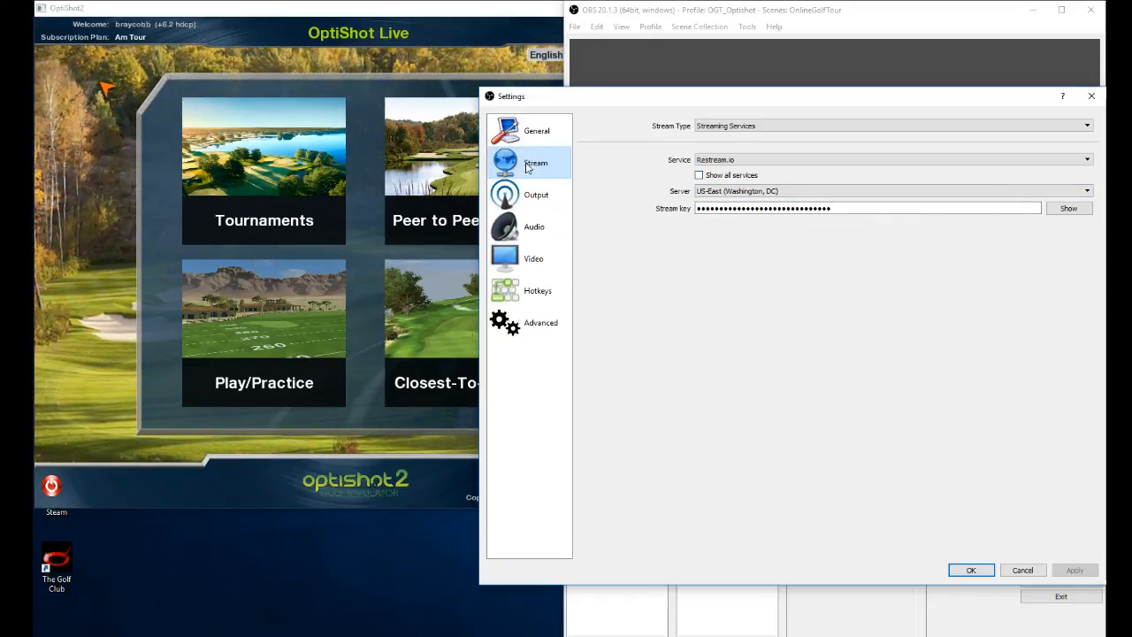
Review the General, Stream, Output, Audio and Video settings once more without changing them.
click(534, 133)
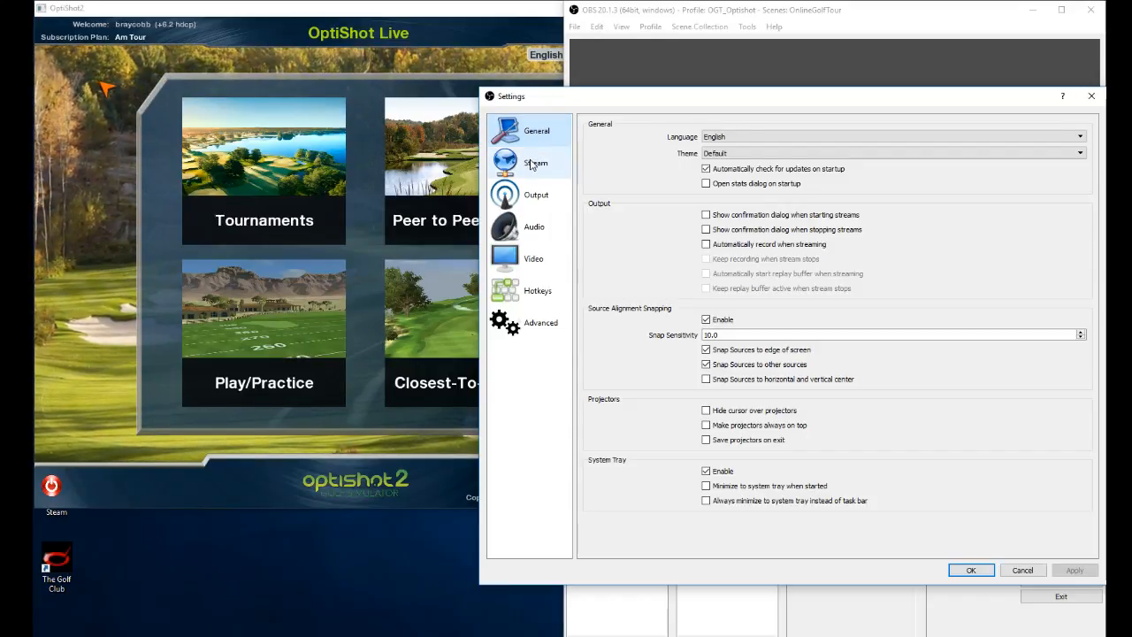
click(531, 164)
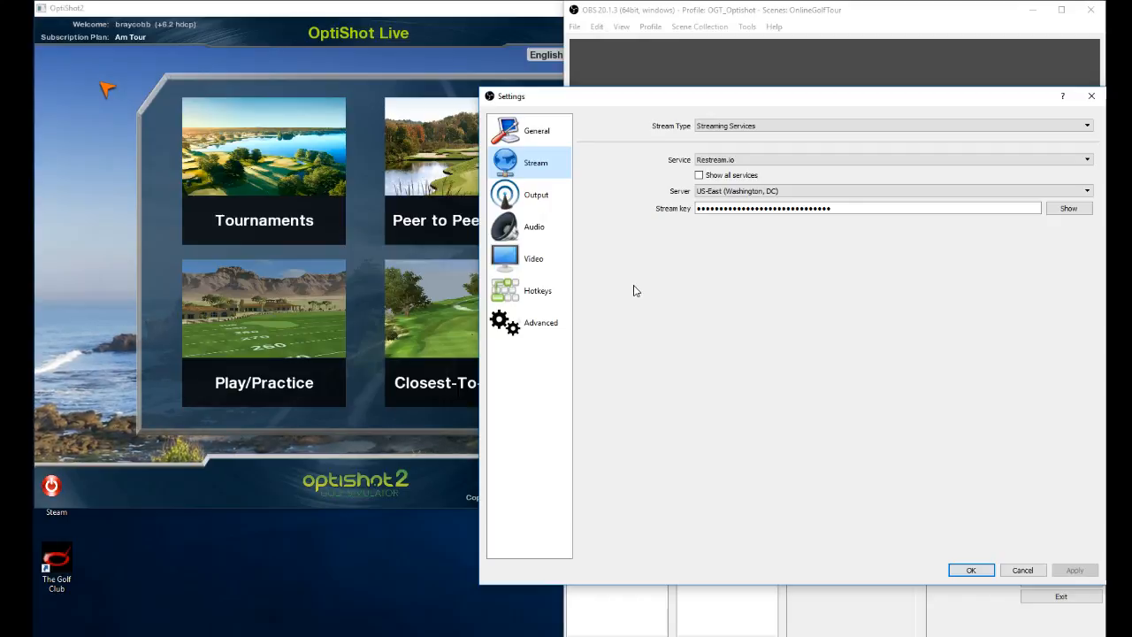
click(544, 200)
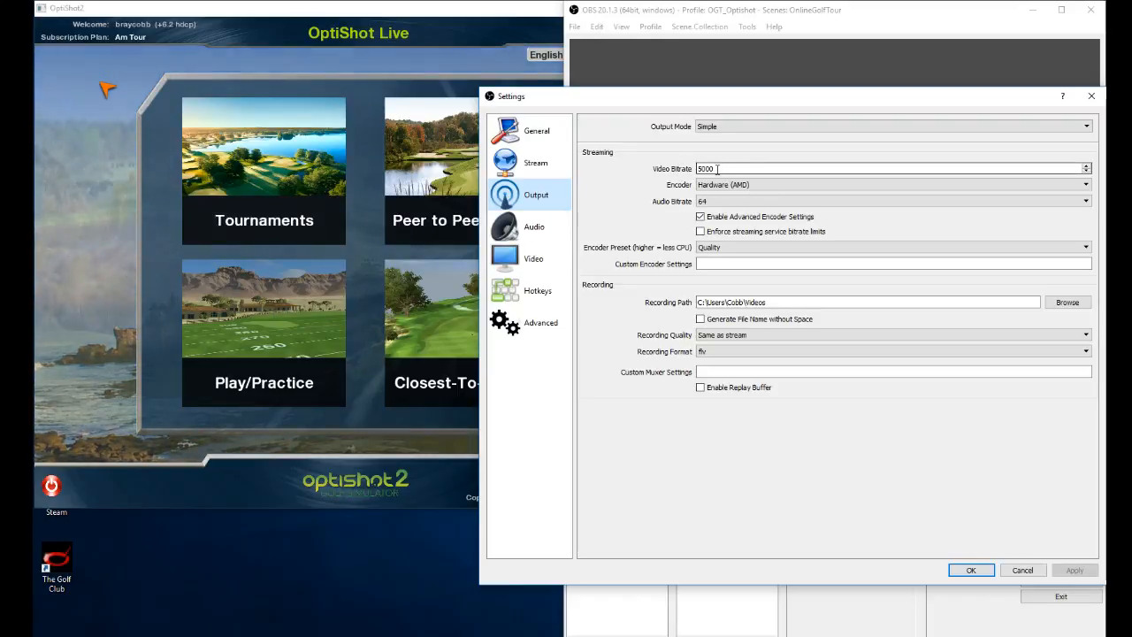
click(544, 230)
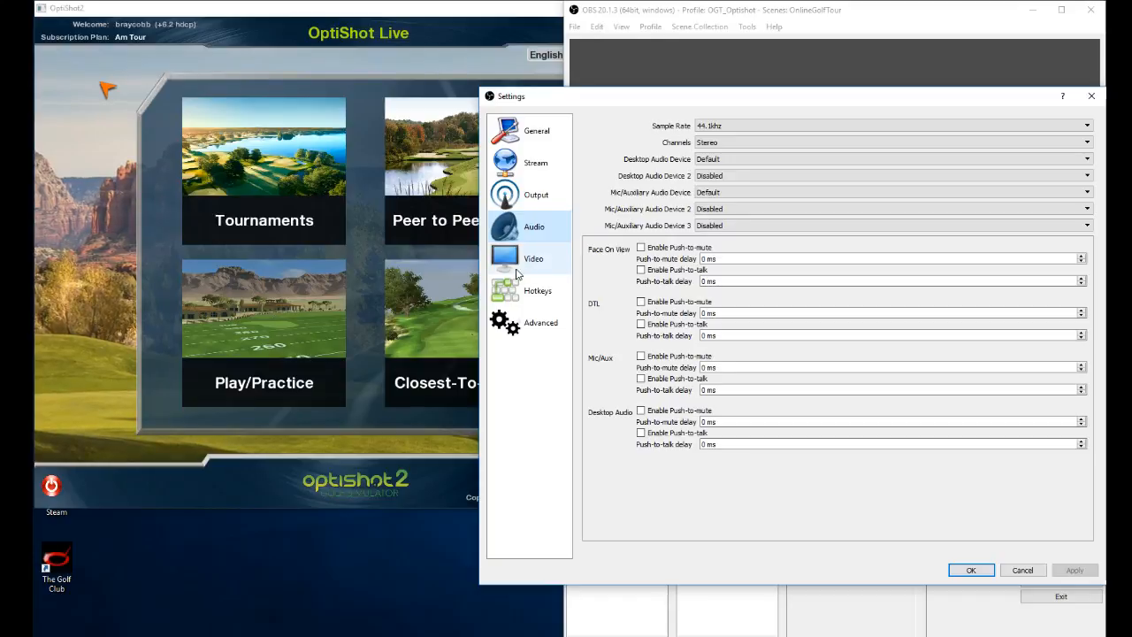
click(522, 262)
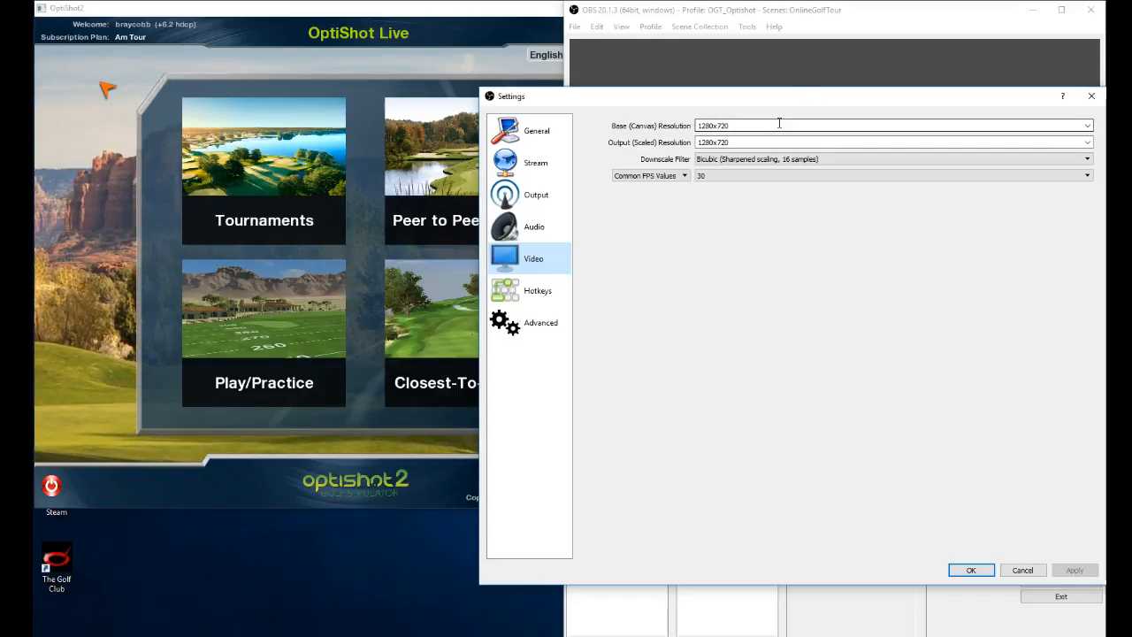
Examine the available base canvas and output scaled resolutions in the video settings, and close the settings.
click(1088, 130)
click(1088, 130)
click(862, 109)
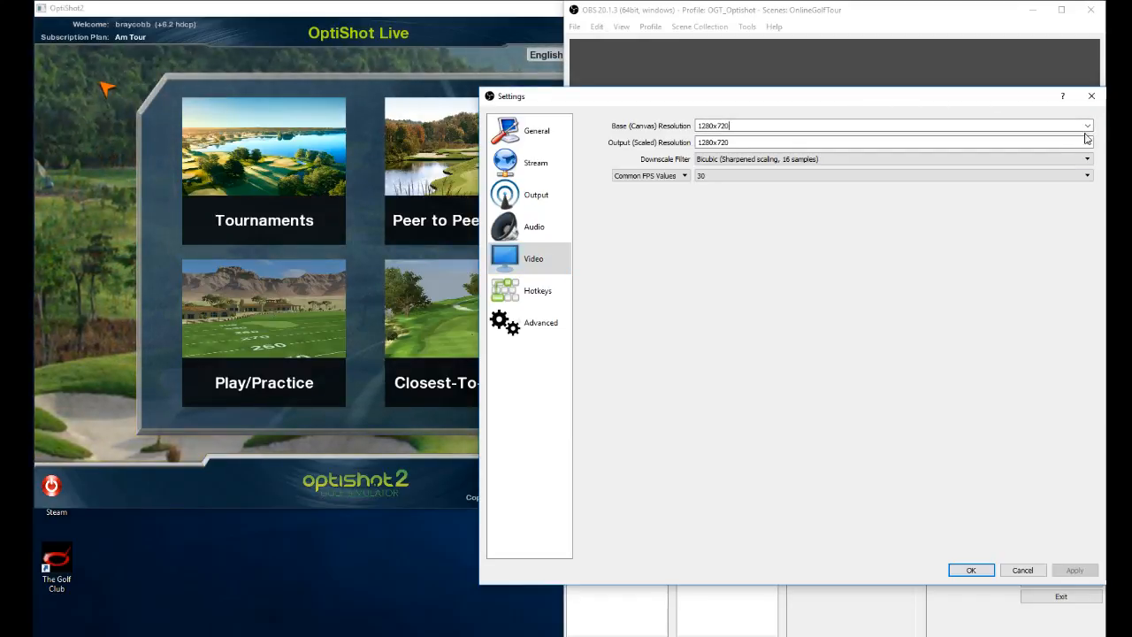
click(1088, 143)
click(1088, 126)
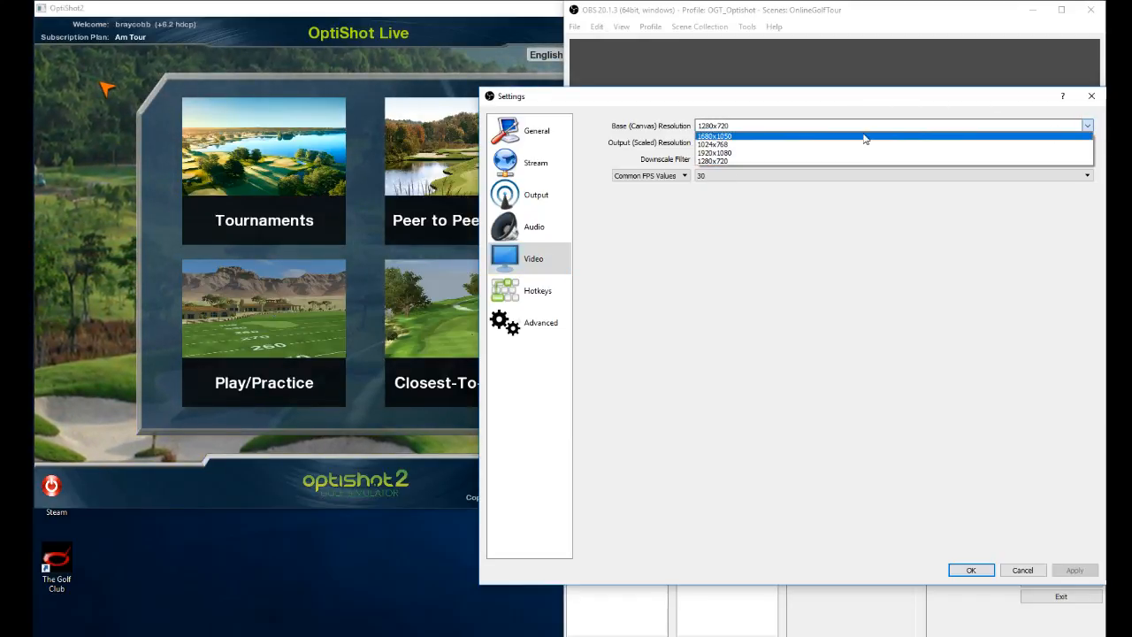
click(834, 280)
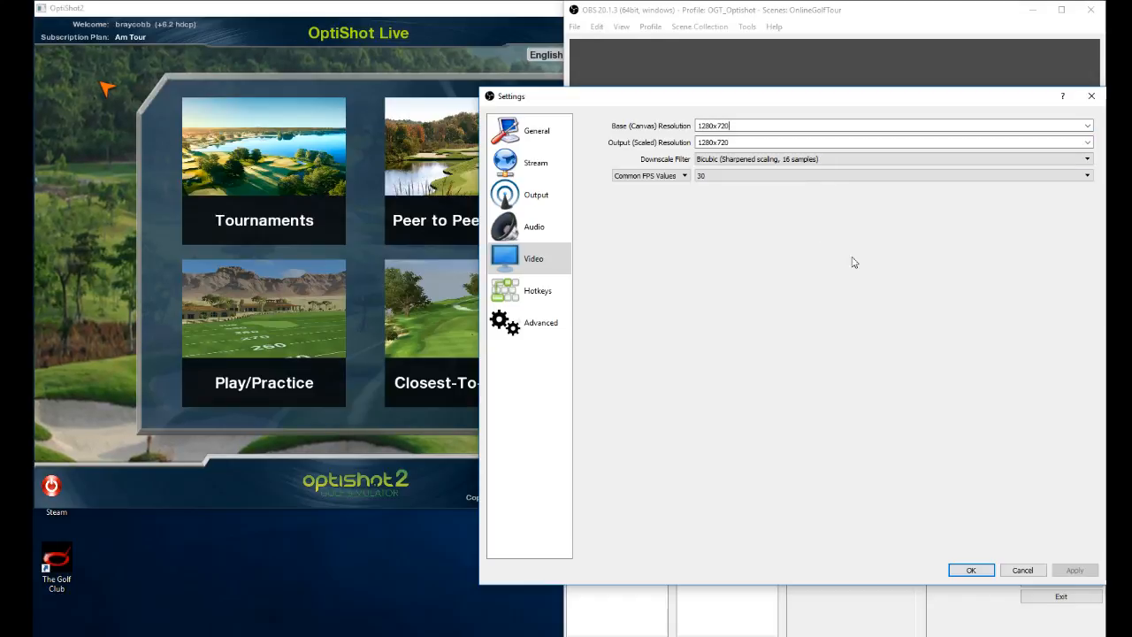
click(1086, 145)
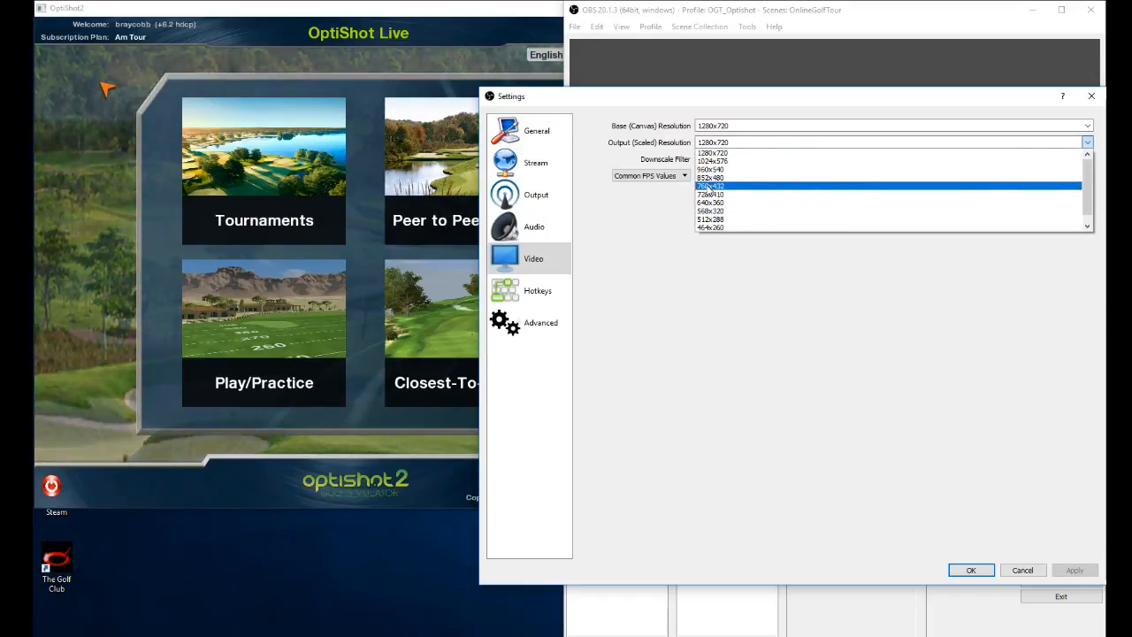
click(665, 265)
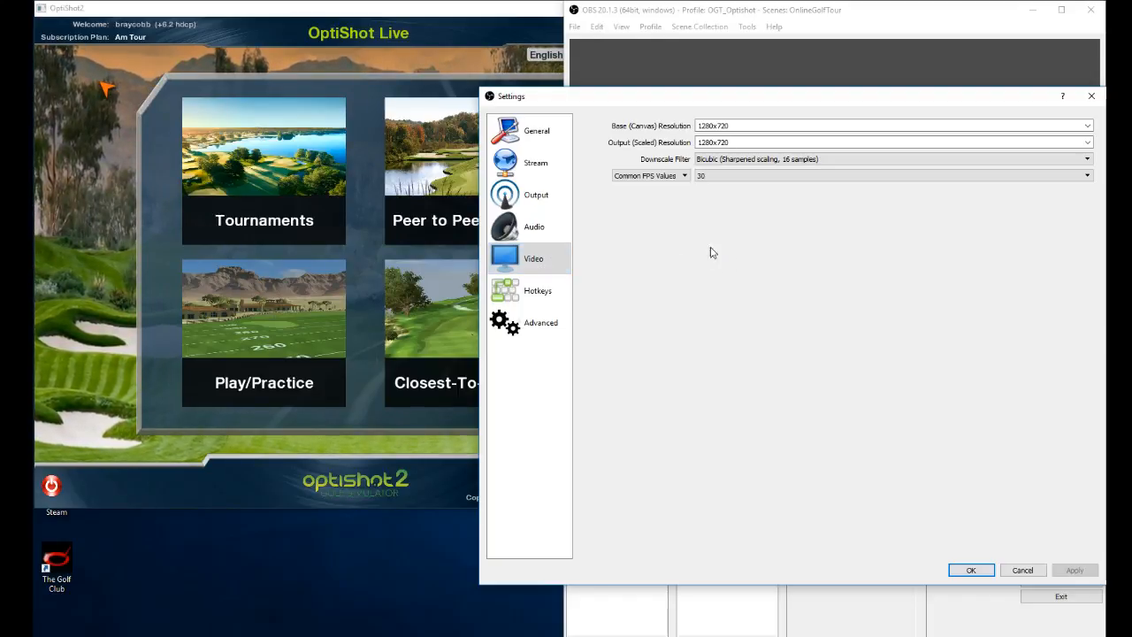
click(969, 571)
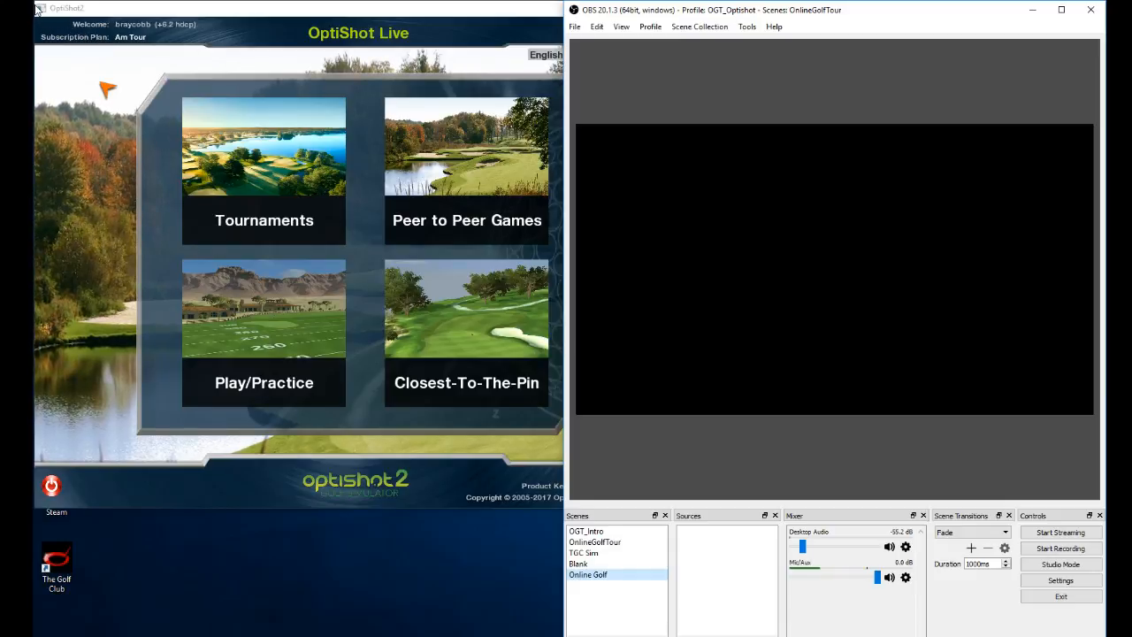
Move the OptiShot2 window away from the desktop's upper-left corner and bring OBS Studio back to the front.
drag(37, 8, 46, 60)
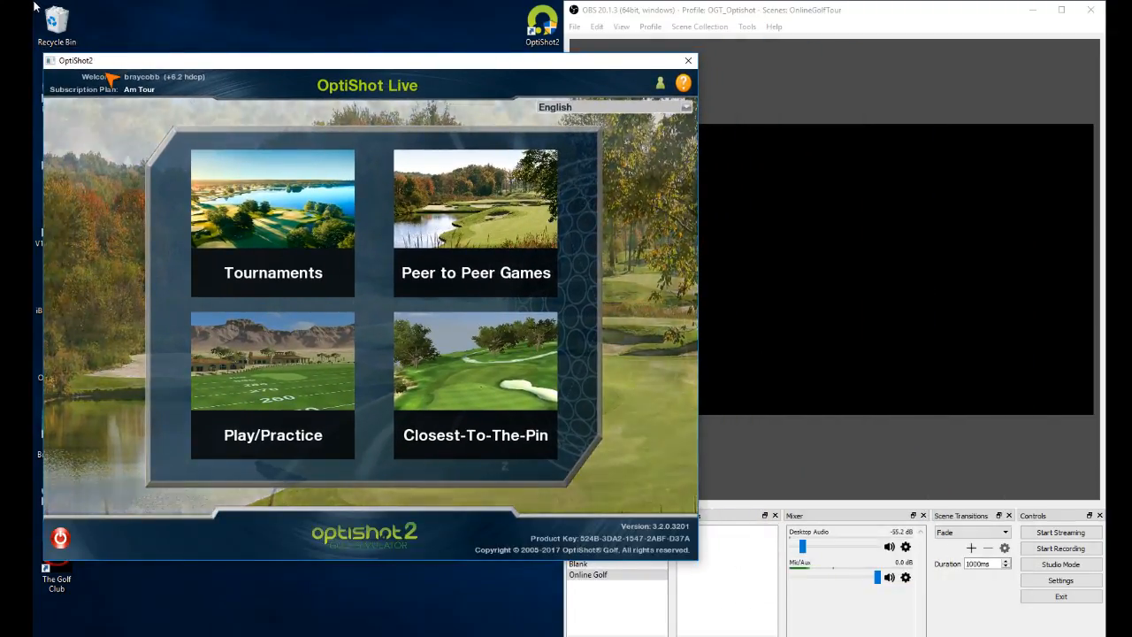
drag(36, 14, 140, 127)
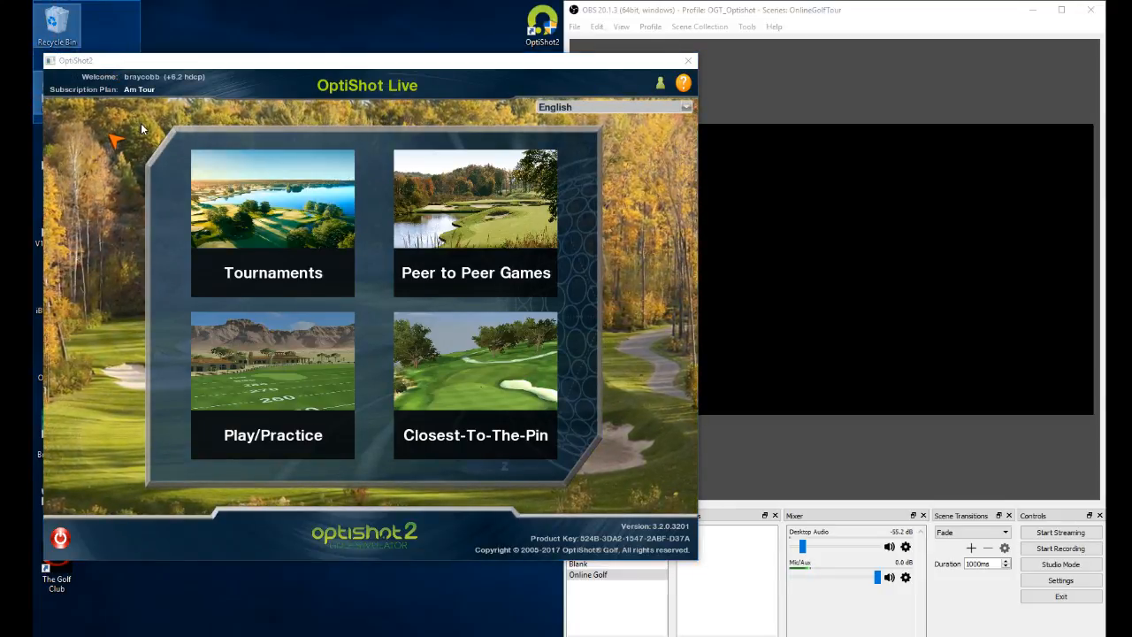
click(82, 18)
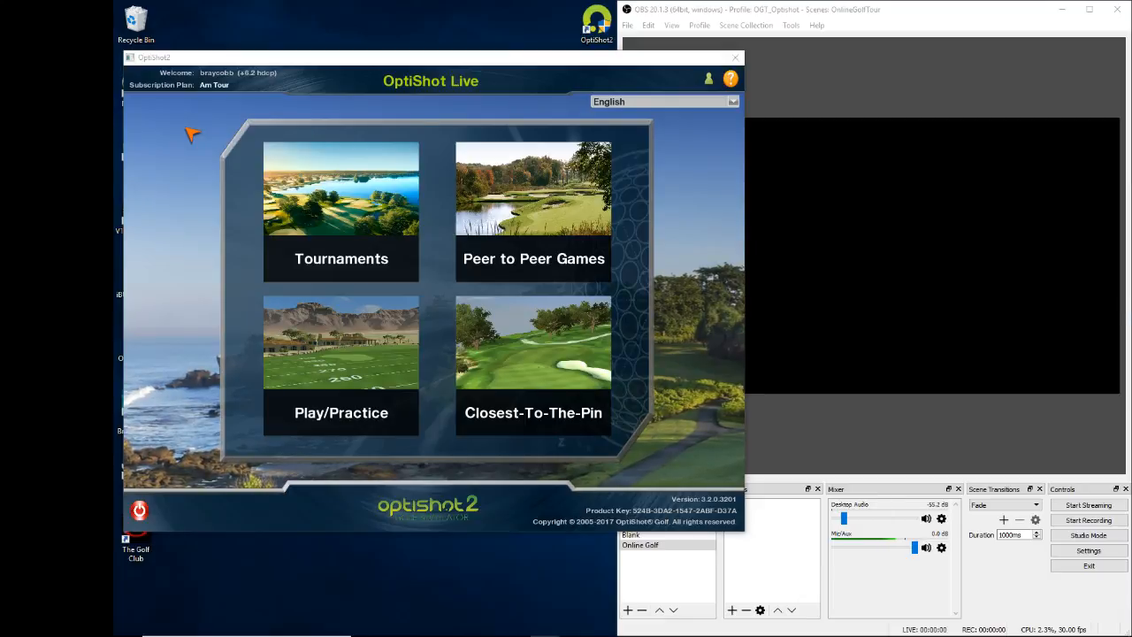
click(977, 19)
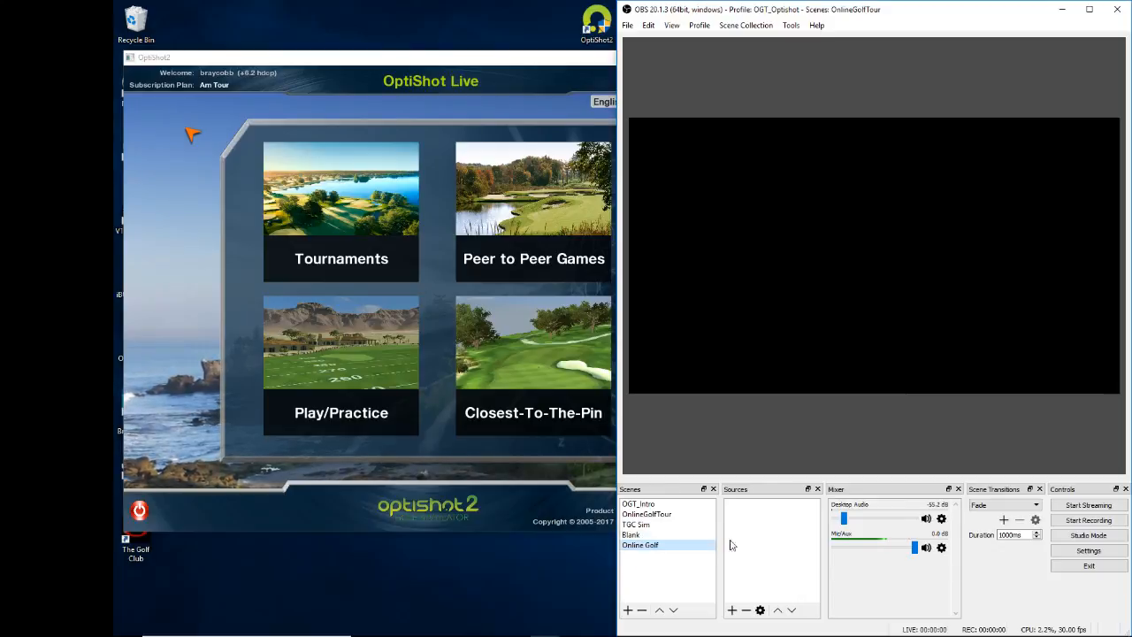
Add a new Game Capture source named Optishot2 to the Online Golf scene.
click(733, 611)
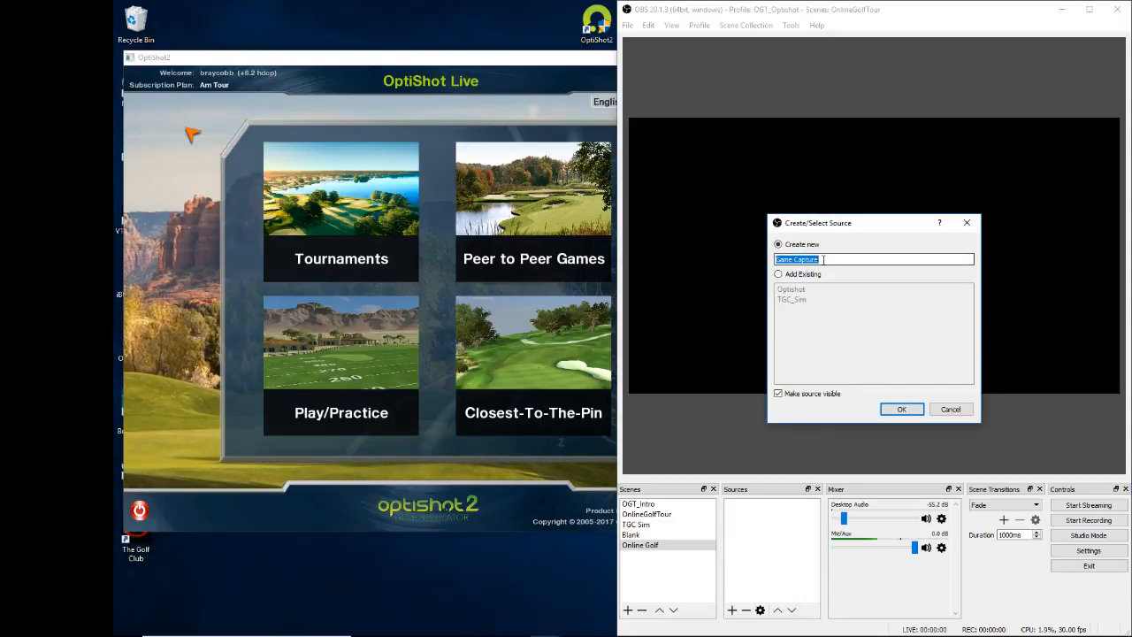
text(O)
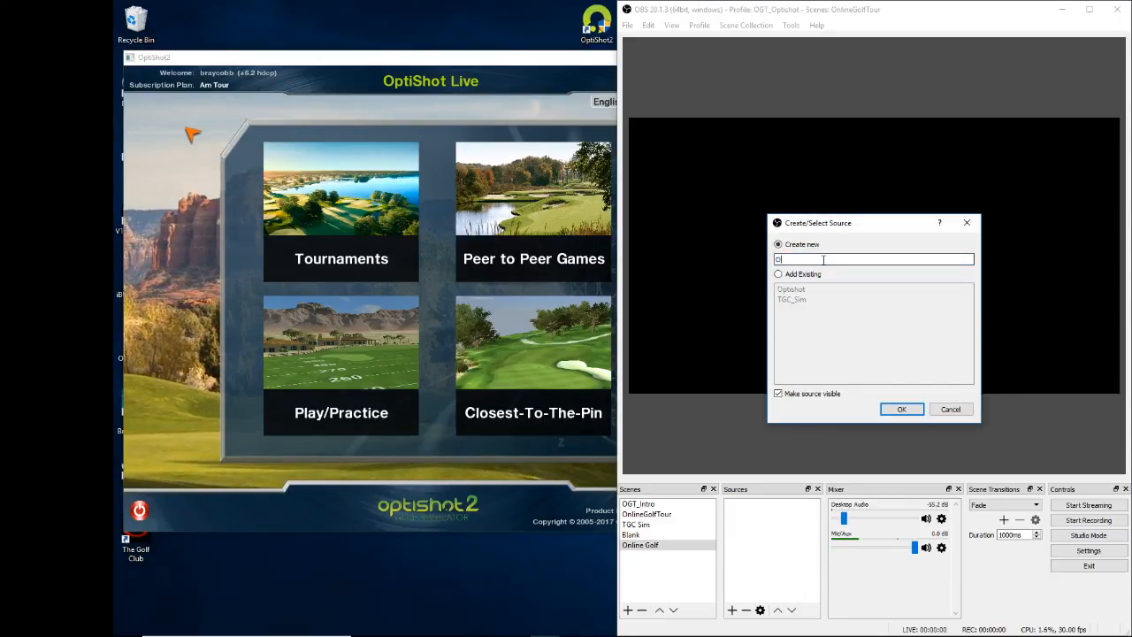
text(p)
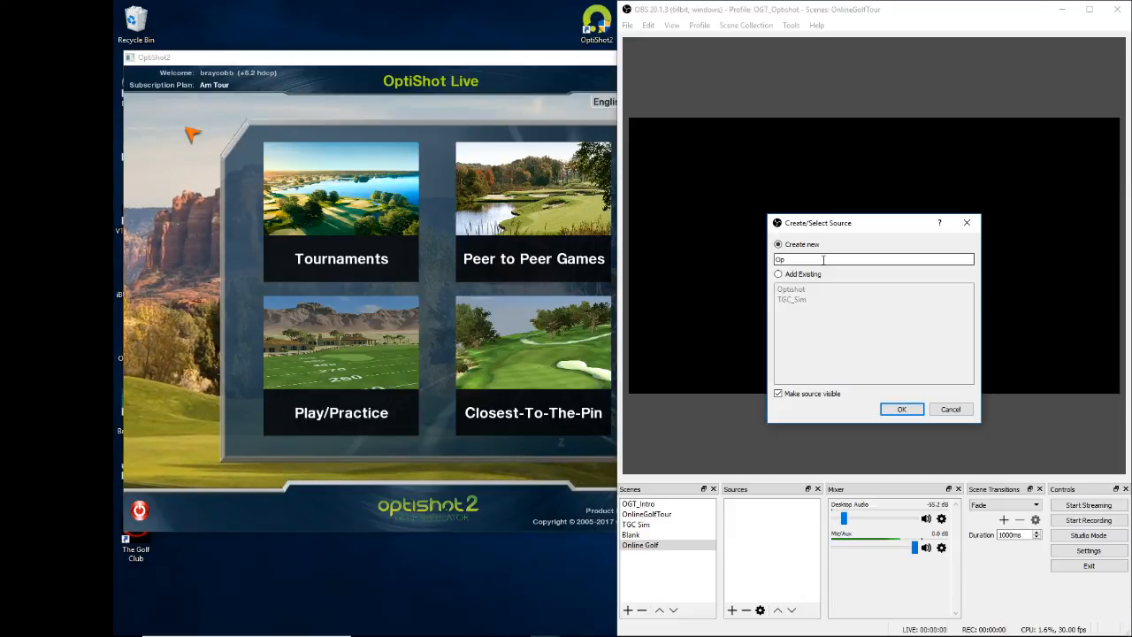
text(tishot2)
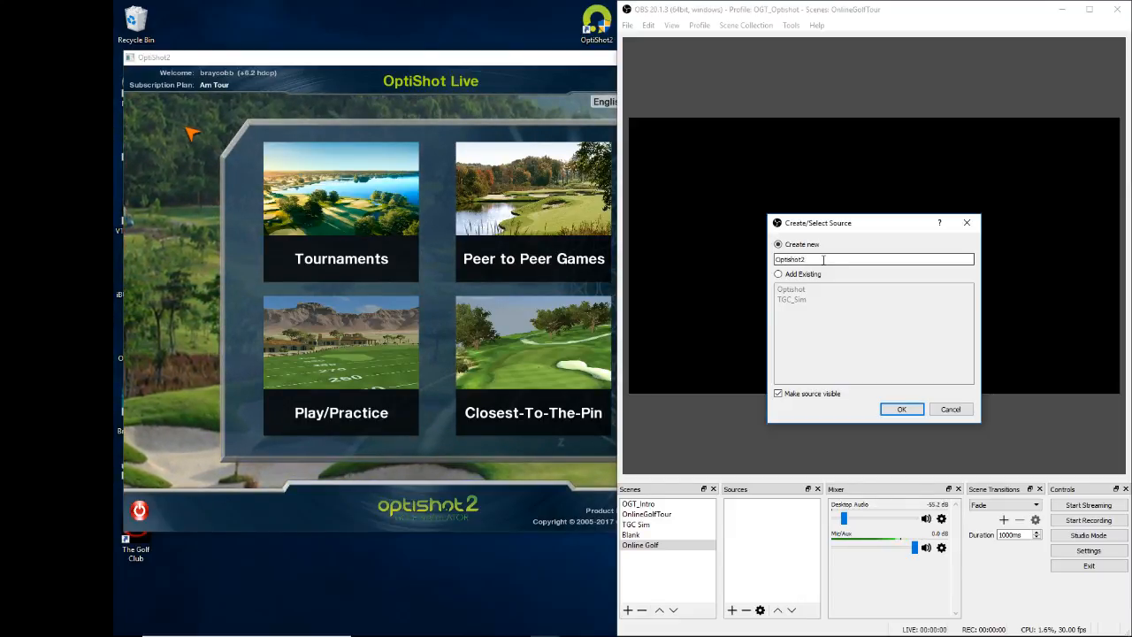
click(900, 408)
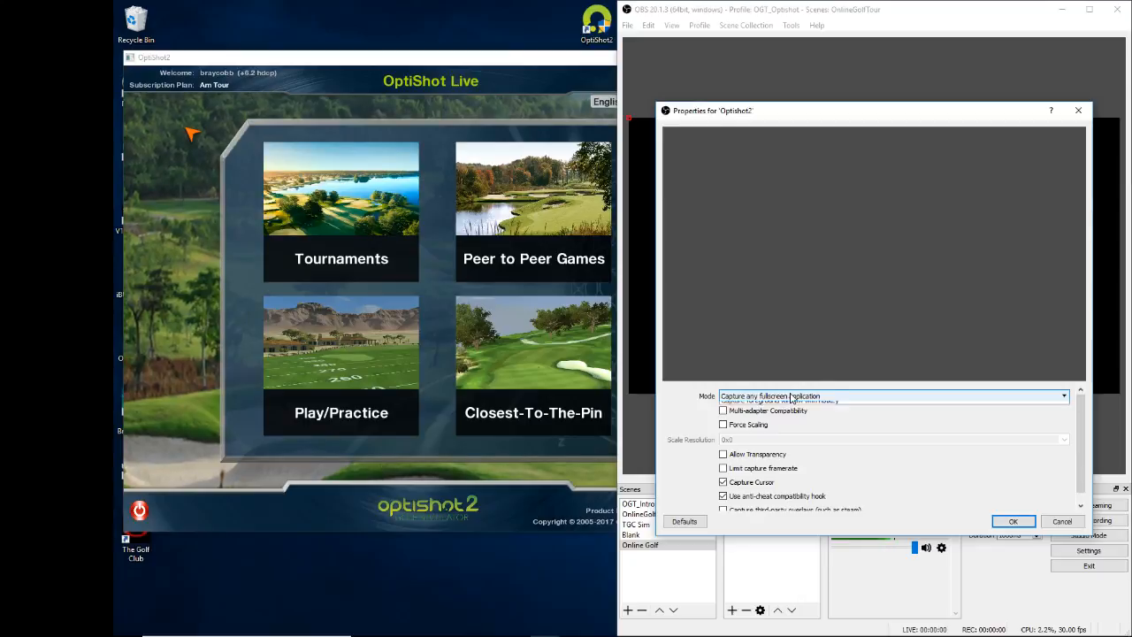
Set the Optishot2 source to capture a specific window, choosing [OptiShot2.exe]: OptiShot2, and confirm its properties.
click(790, 396)
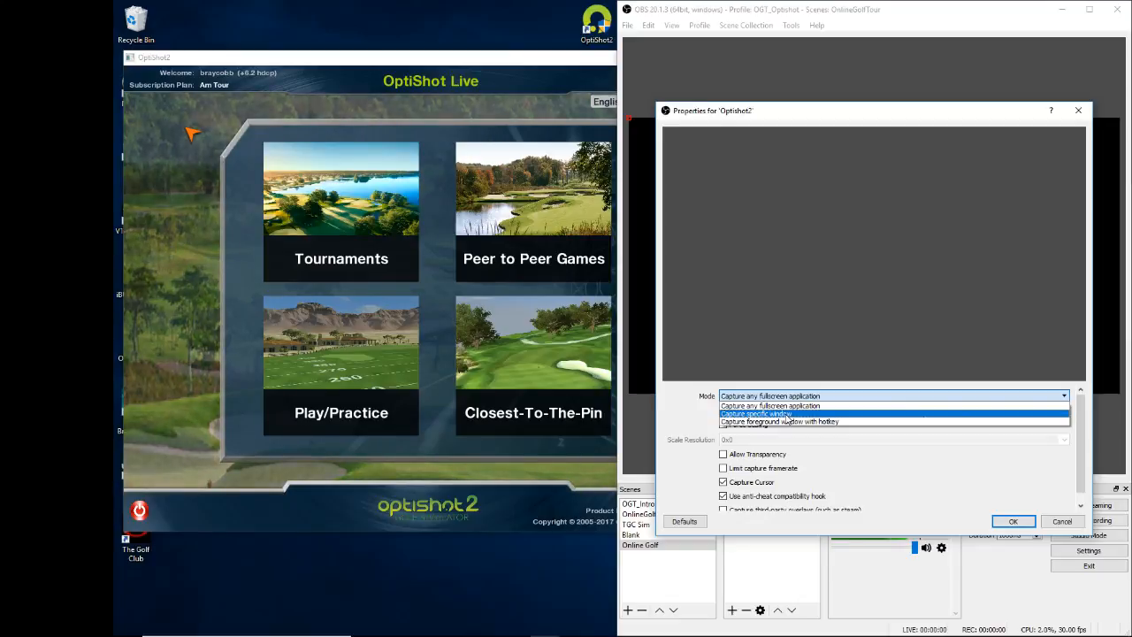
click(785, 414)
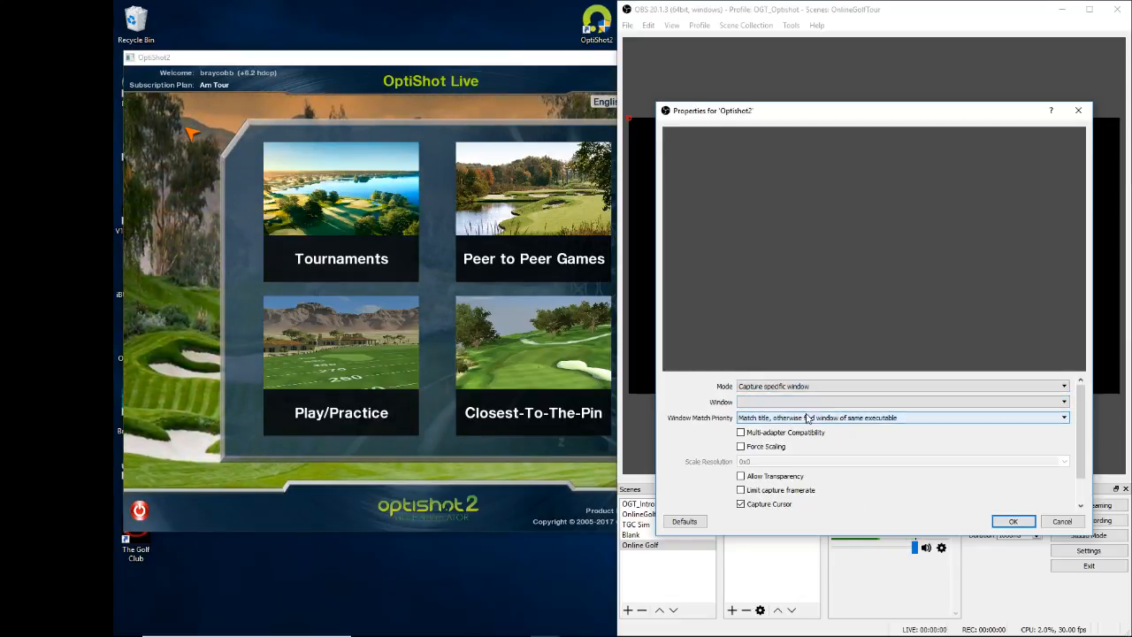
click(841, 403)
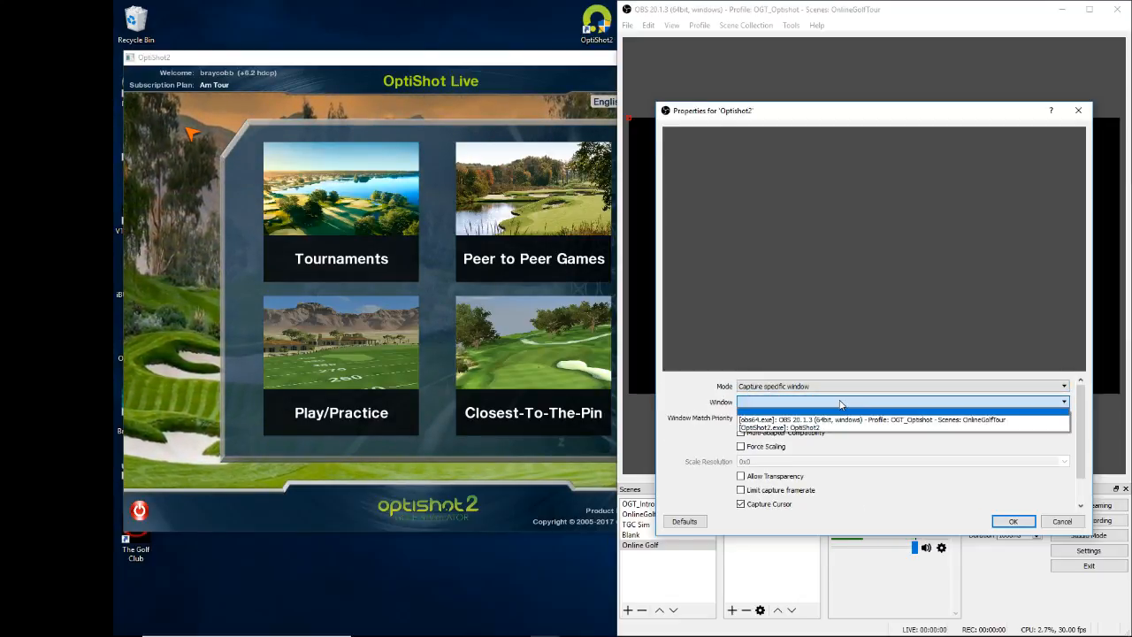
click(799, 428)
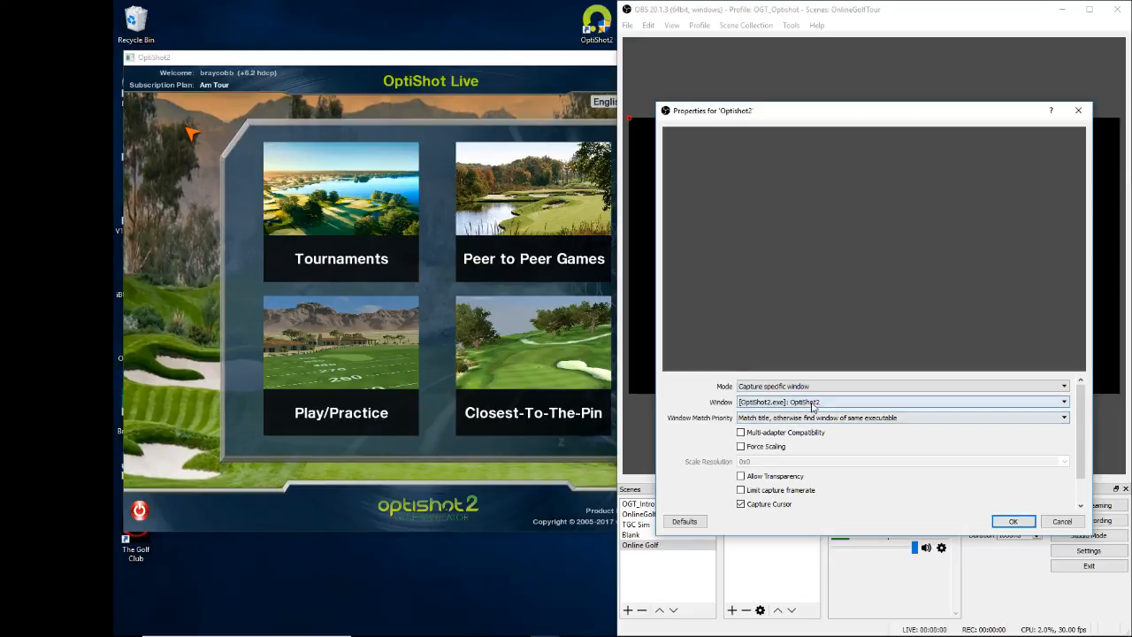
click(1013, 521)
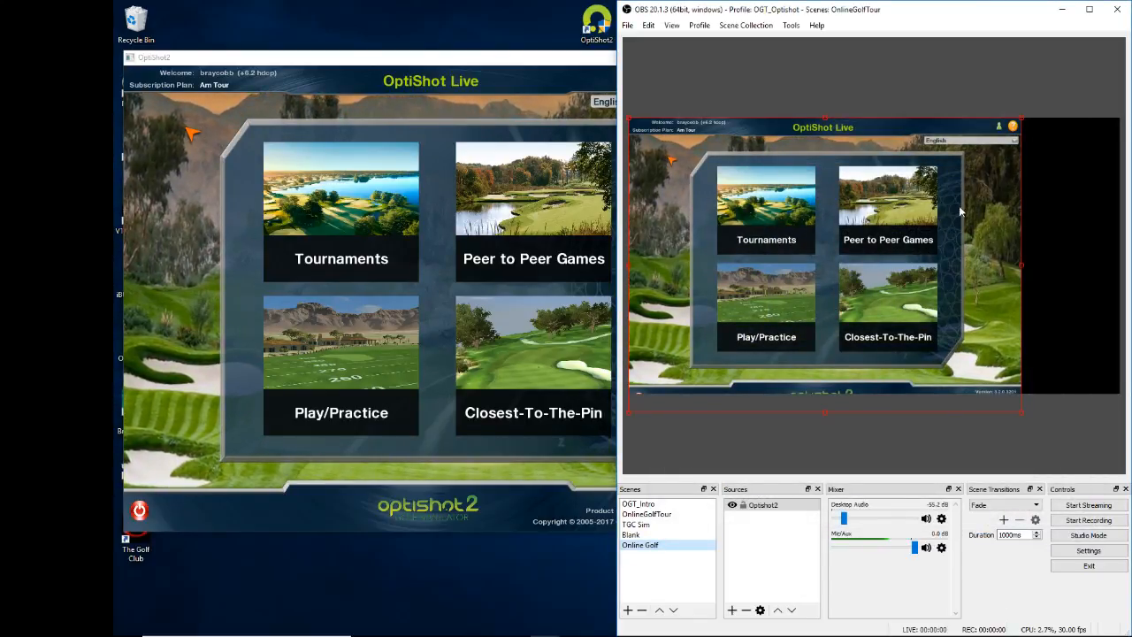
Shrink the Optishot2 capture to the canvas height and align it with the canvas's upper-left corner.
click(1044, 75)
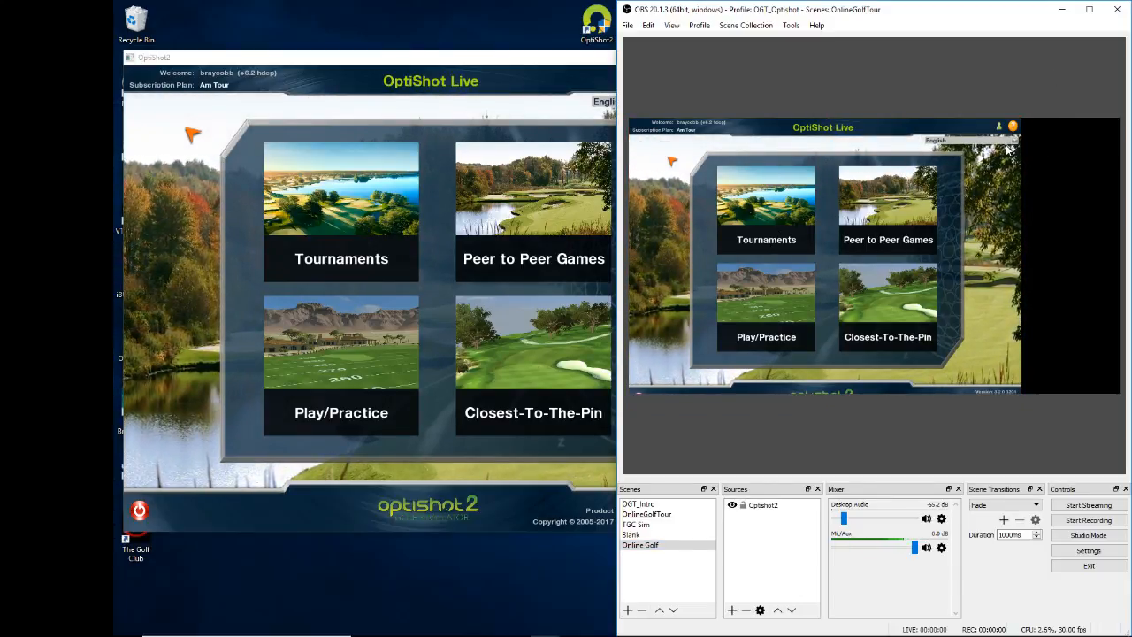
click(747, 321)
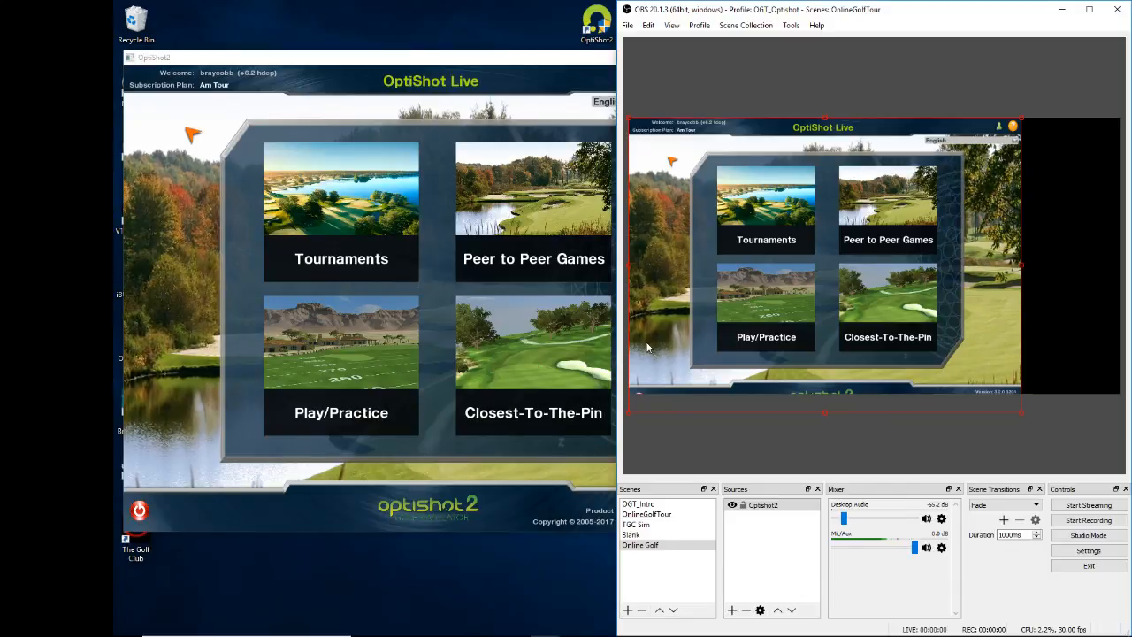
drag(629, 411, 655, 387)
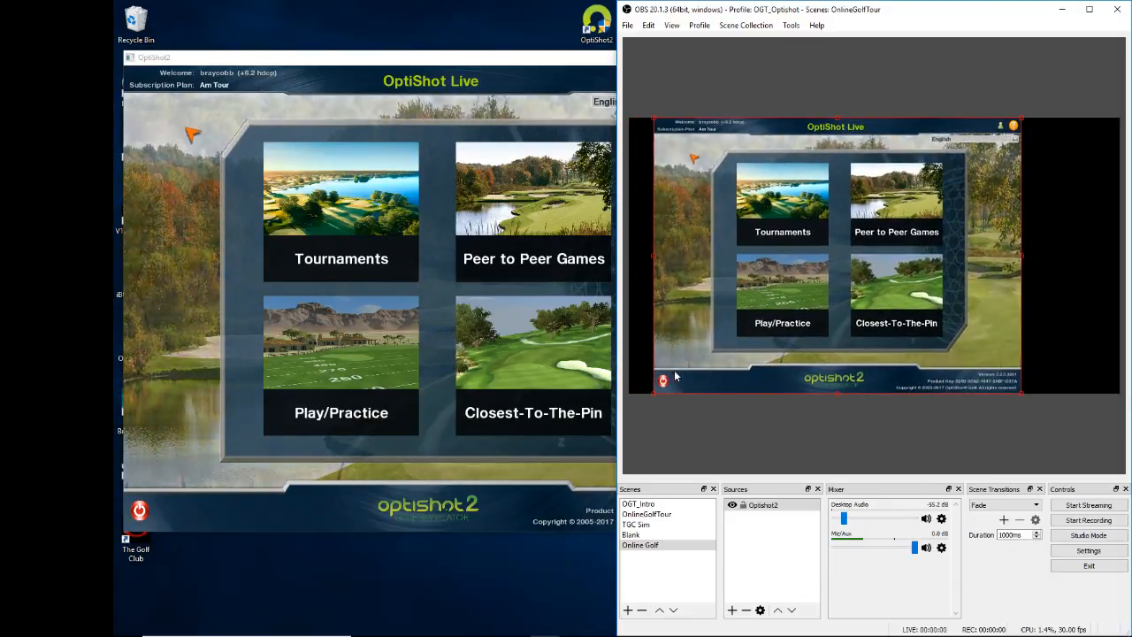
drag(756, 325, 730, 326)
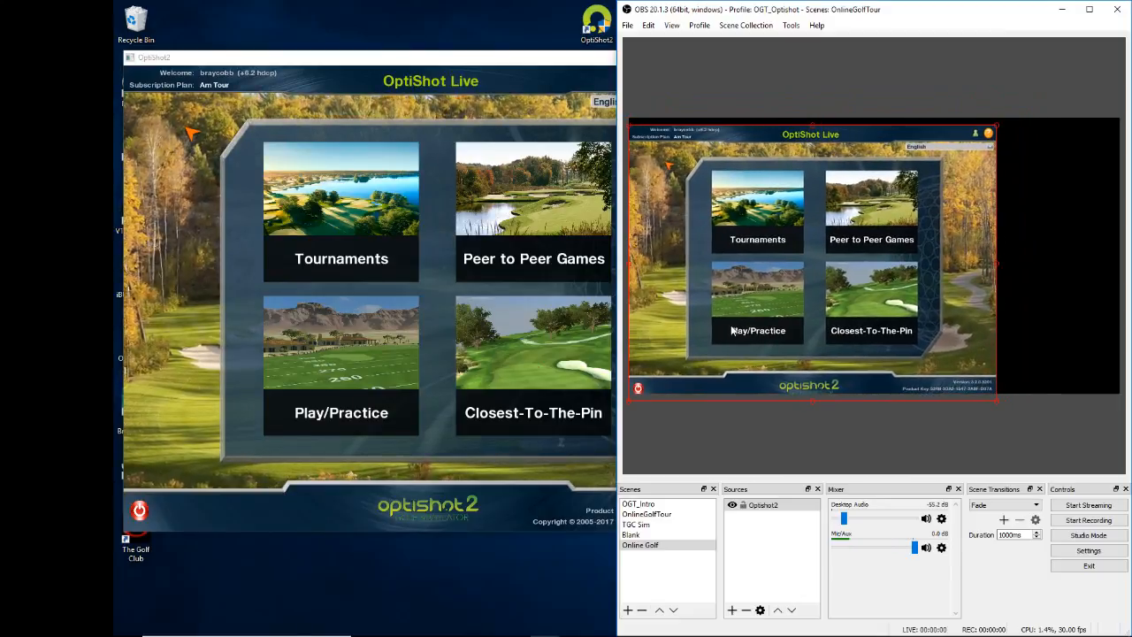
click(1046, 248)
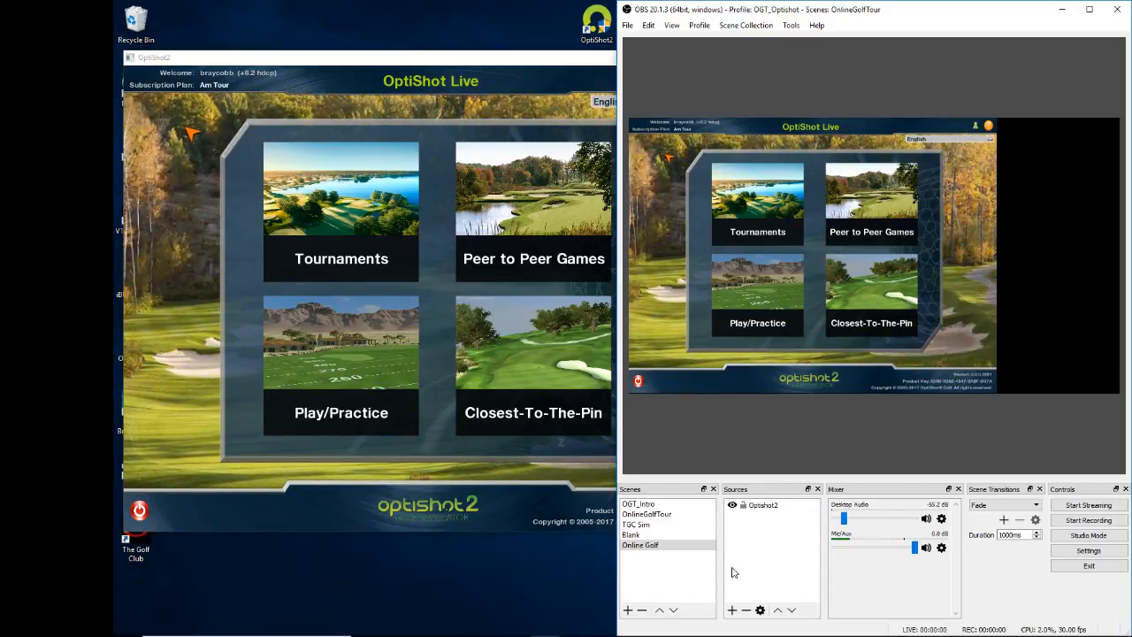
Add a new Video Capture Device source named Cam1 to the Online Golf scene.
click(731, 610)
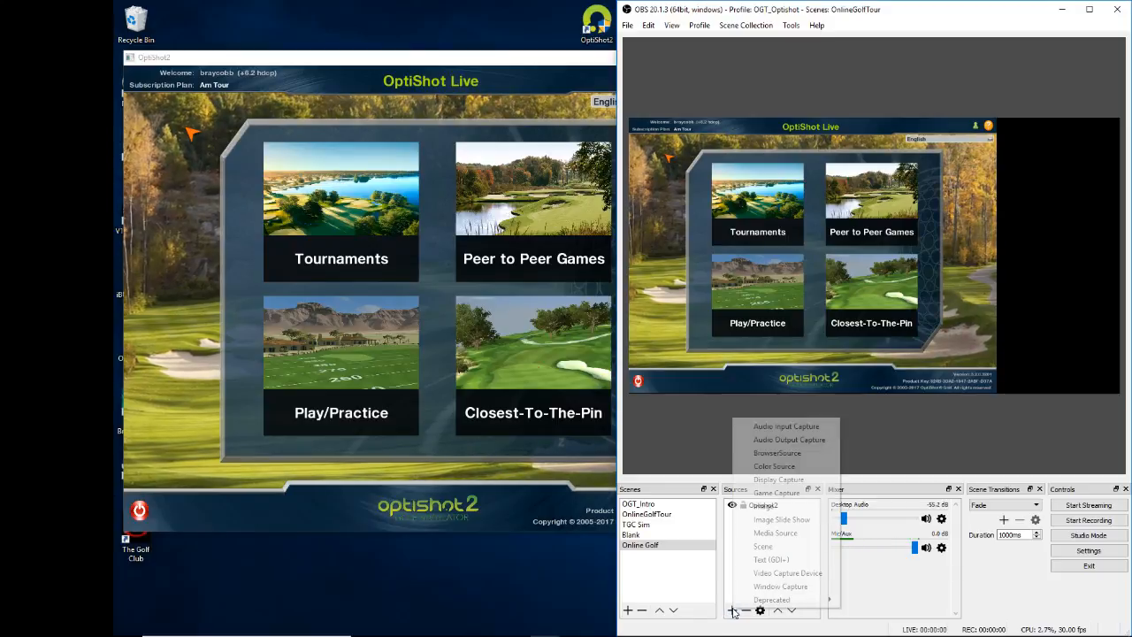
click(786, 573)
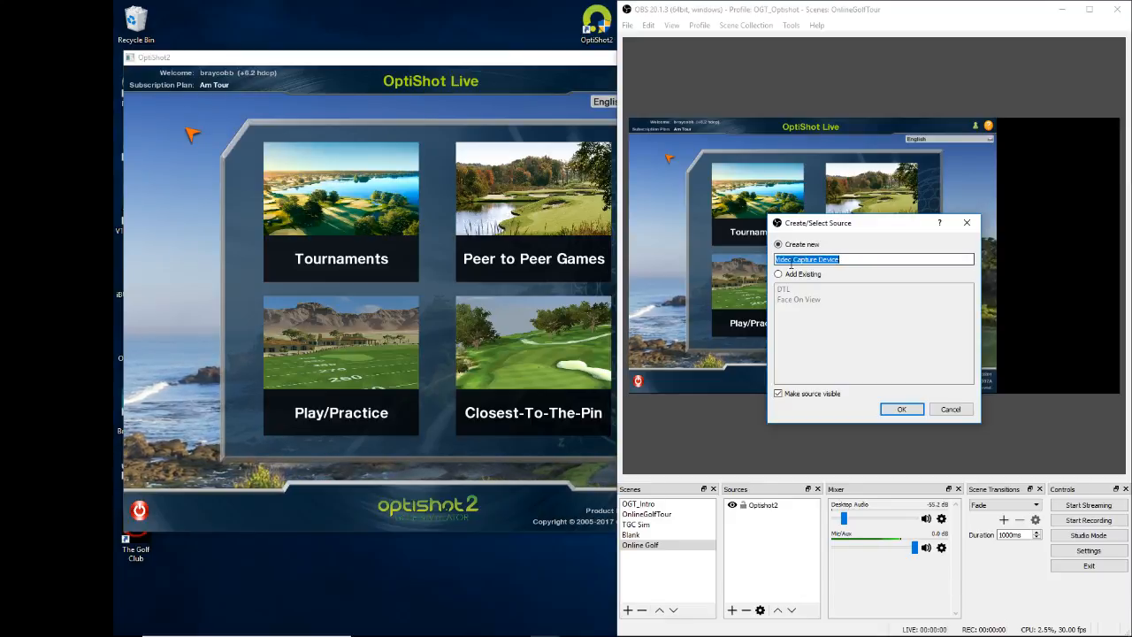
text(Cam 1)
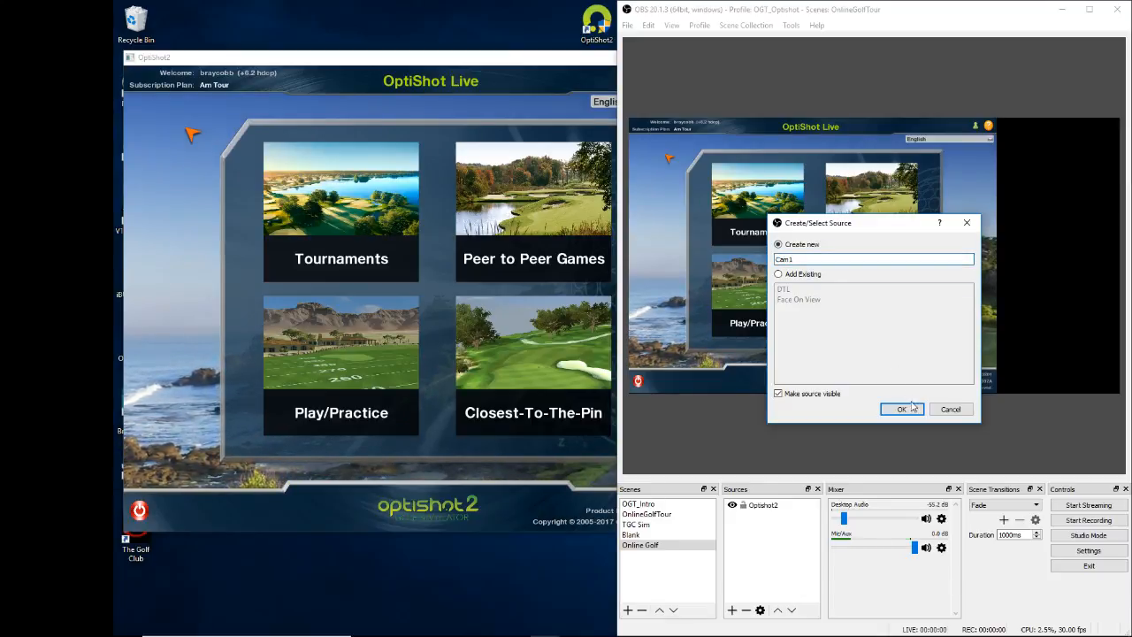
click(903, 409)
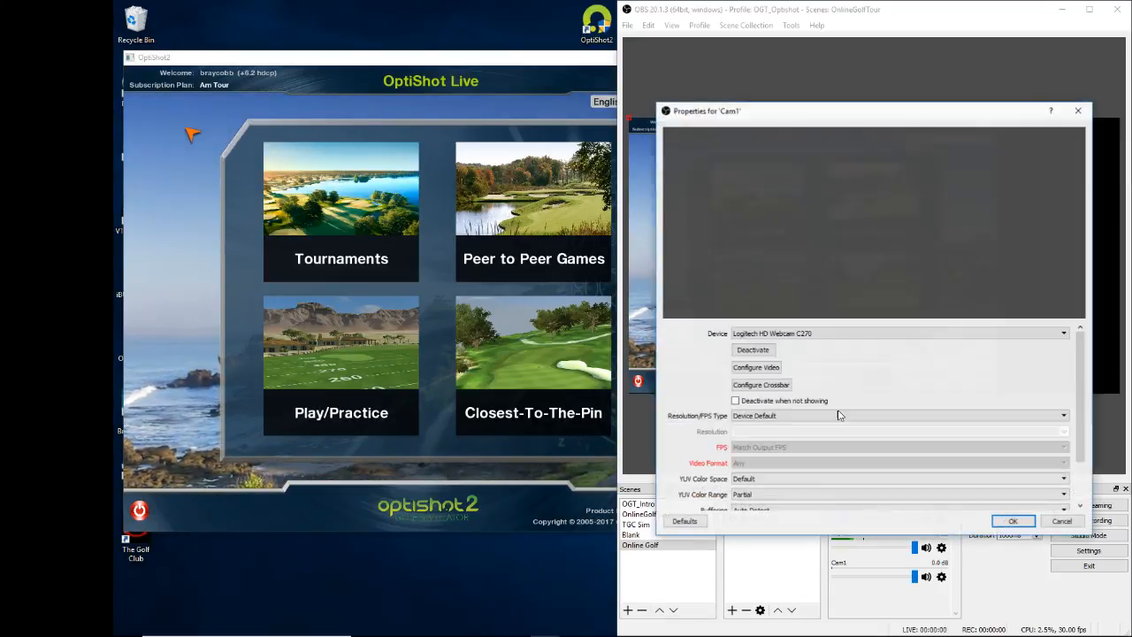
Try the first UVC Camera as the video device for Cam1.
click(833, 335)
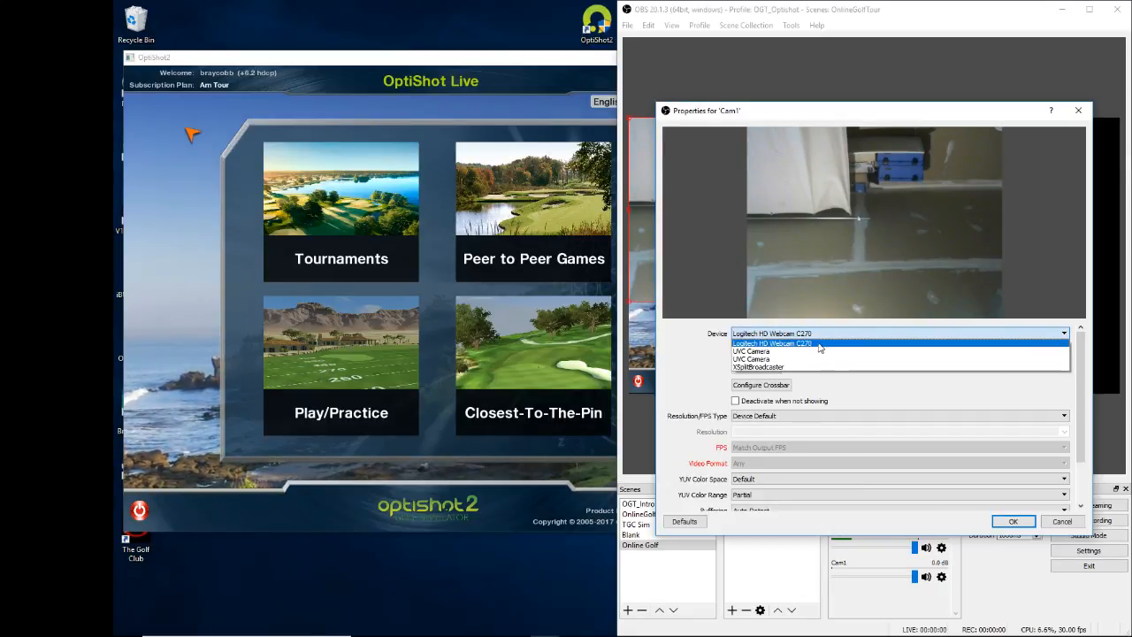
click(769, 352)
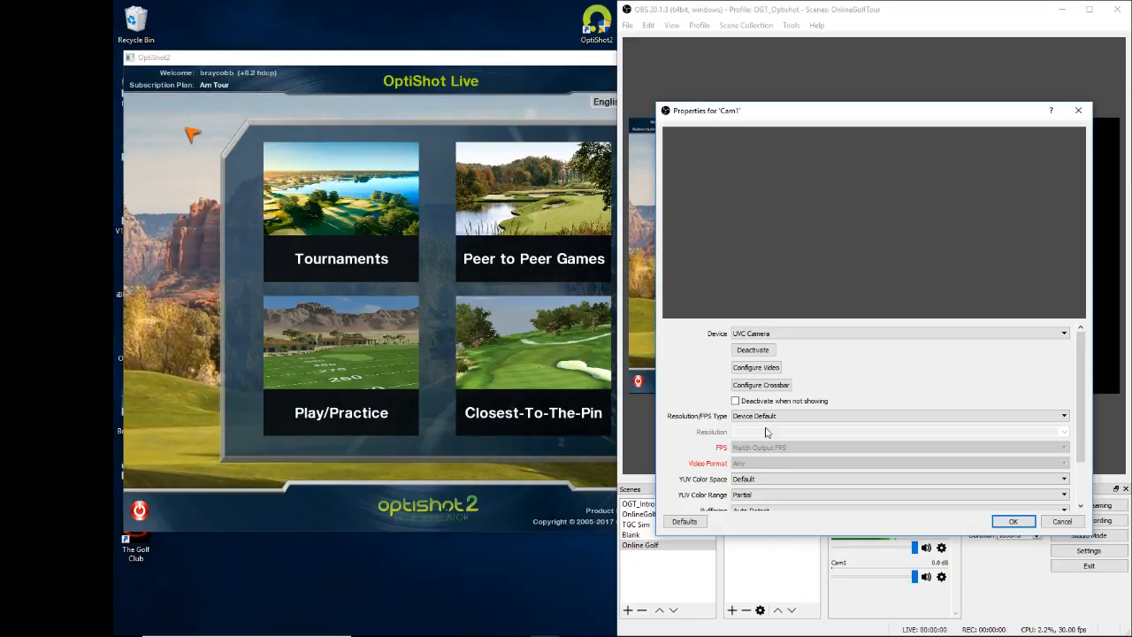
drag(856, 116, 843, 81)
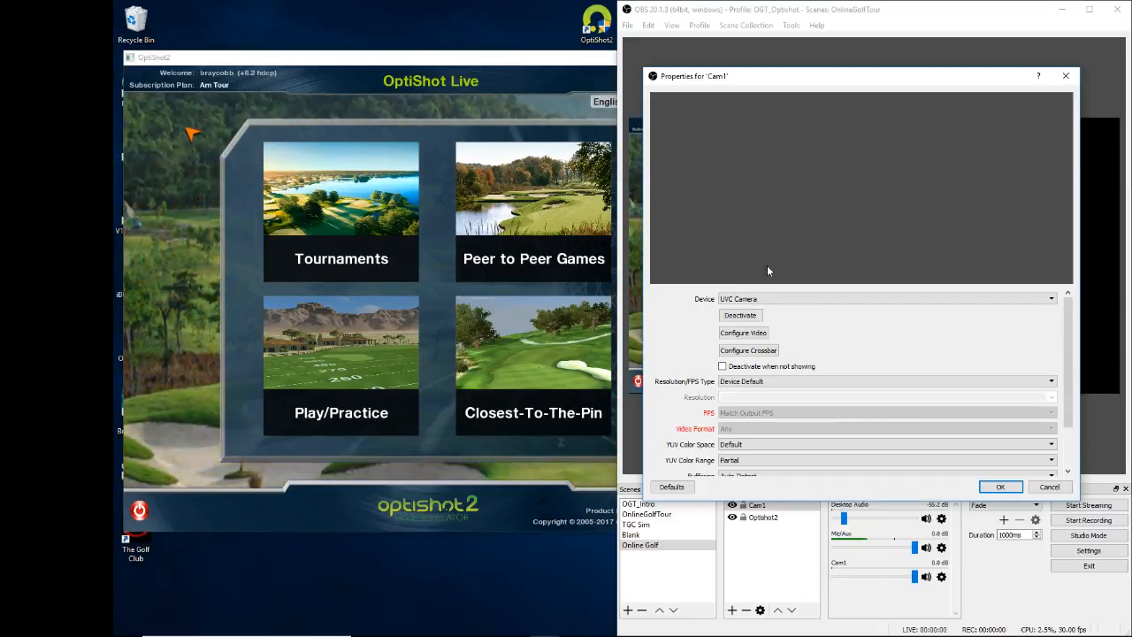
drag(839, 84, 834, 78)
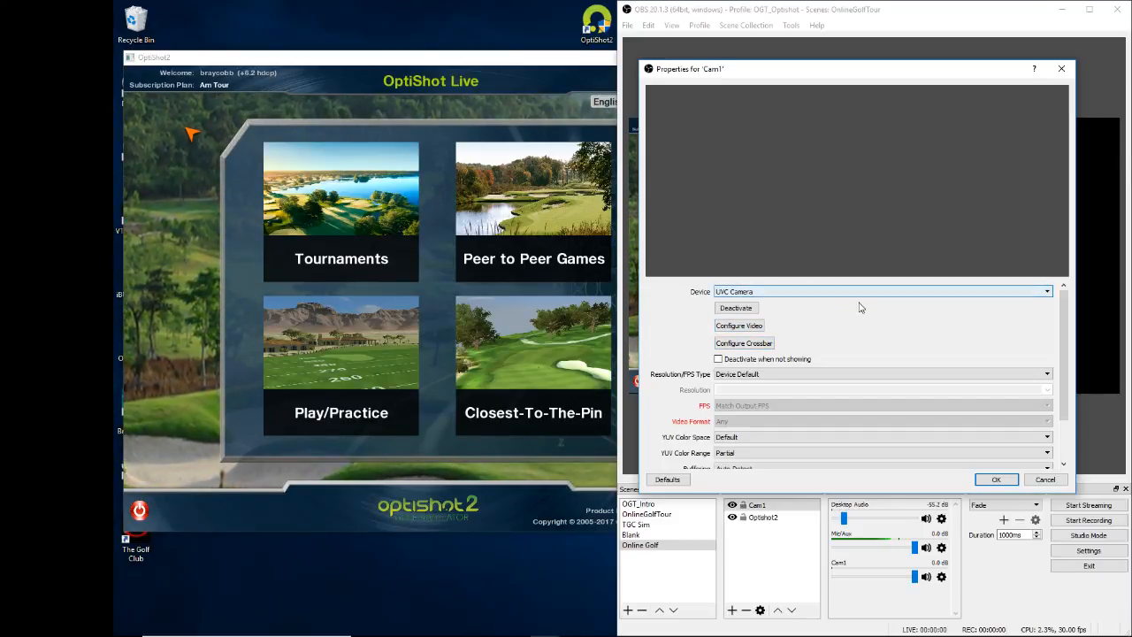
Set the video device for Cam1 to Logitech HD Webcam C270.
click(771, 292)
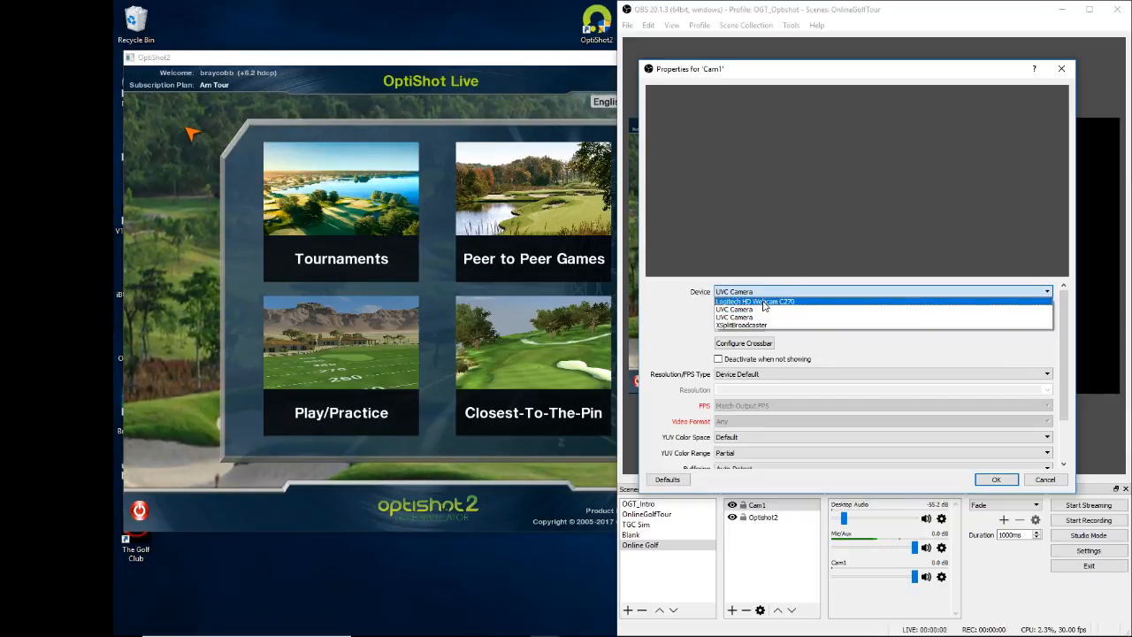
click(729, 301)
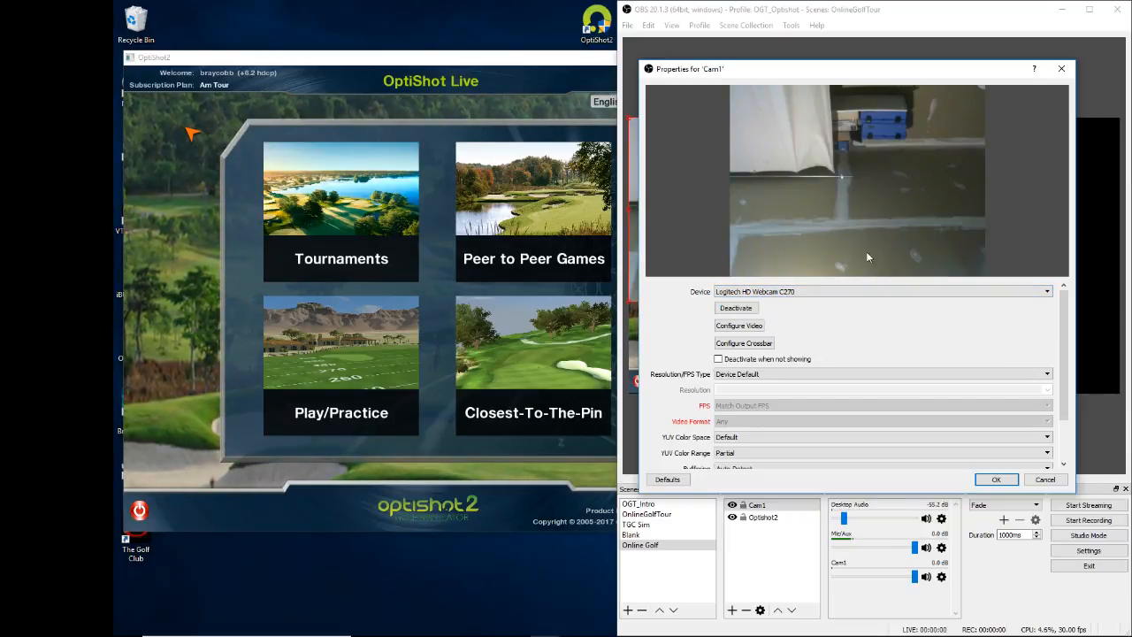
Try a UVC Camera as the video device for Cam1.
mouse_move(850, 76)
mouse_down()
mouse_move(887, 70)
mouse_move(867, 78)
mouse_up()
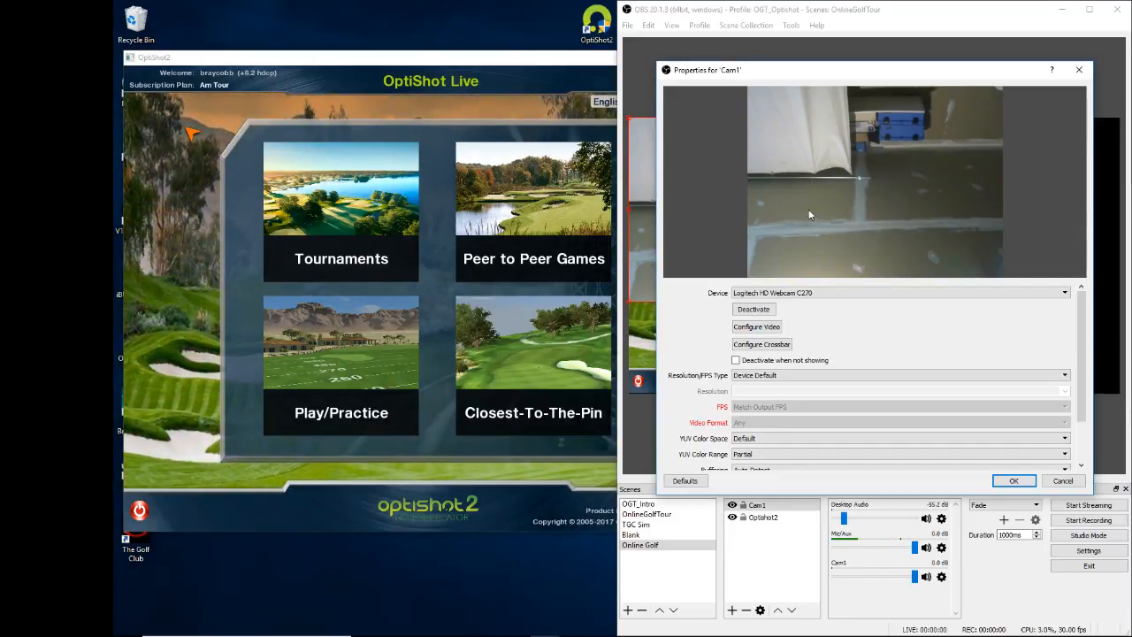
click(787, 293)
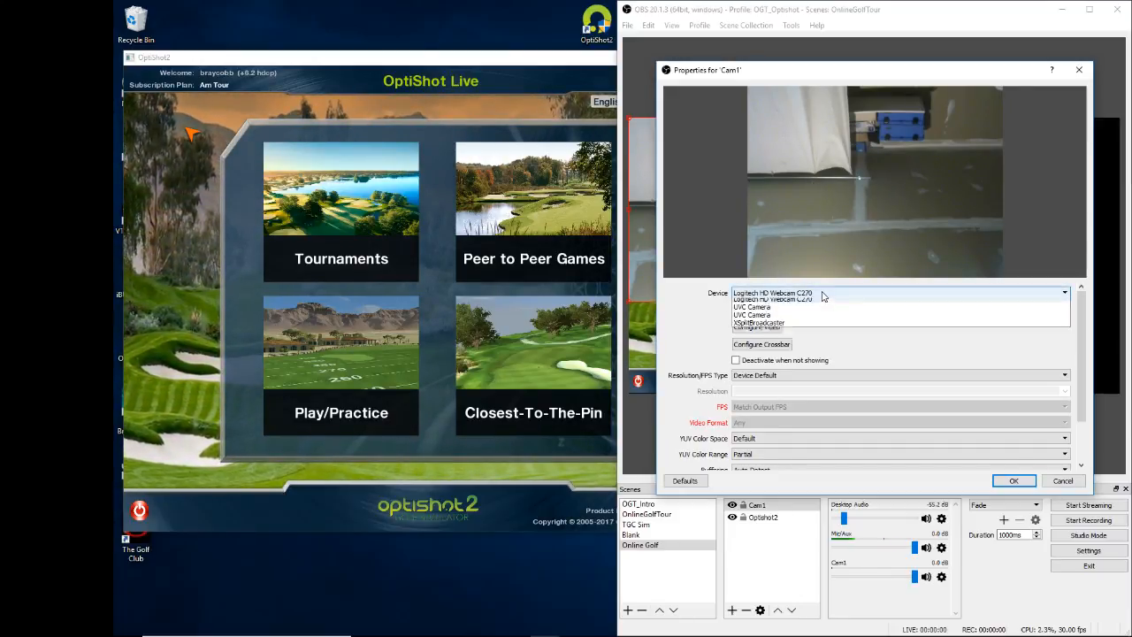
click(758, 312)
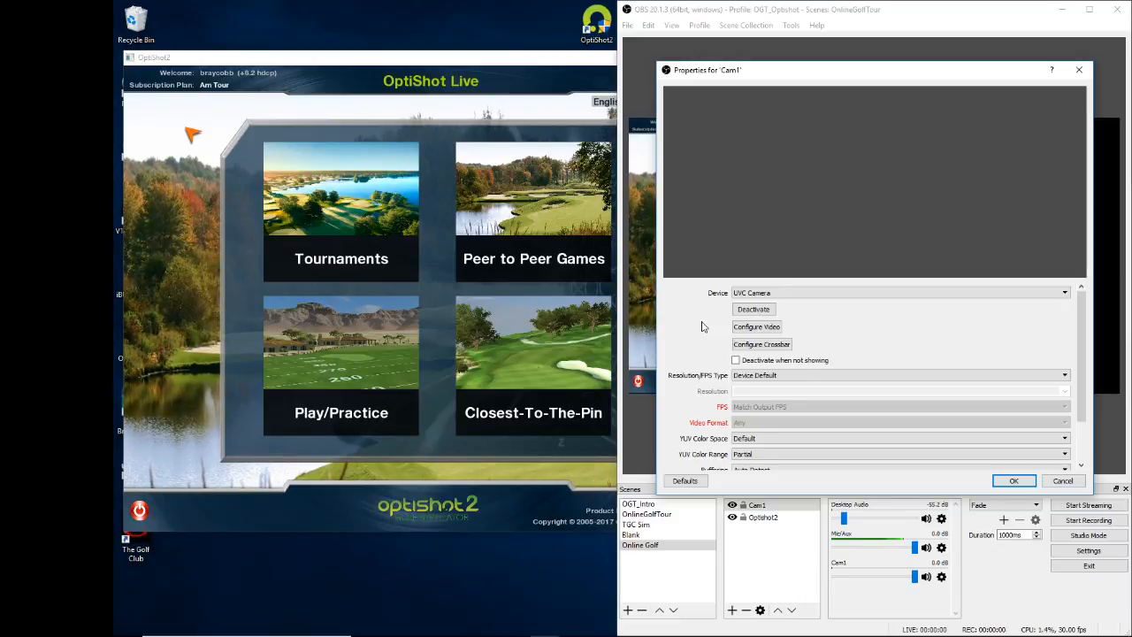
Set Cam1's video device back to Logitech HD Webcam C270 and accept the source properties.
click(812, 296)
click(802, 306)
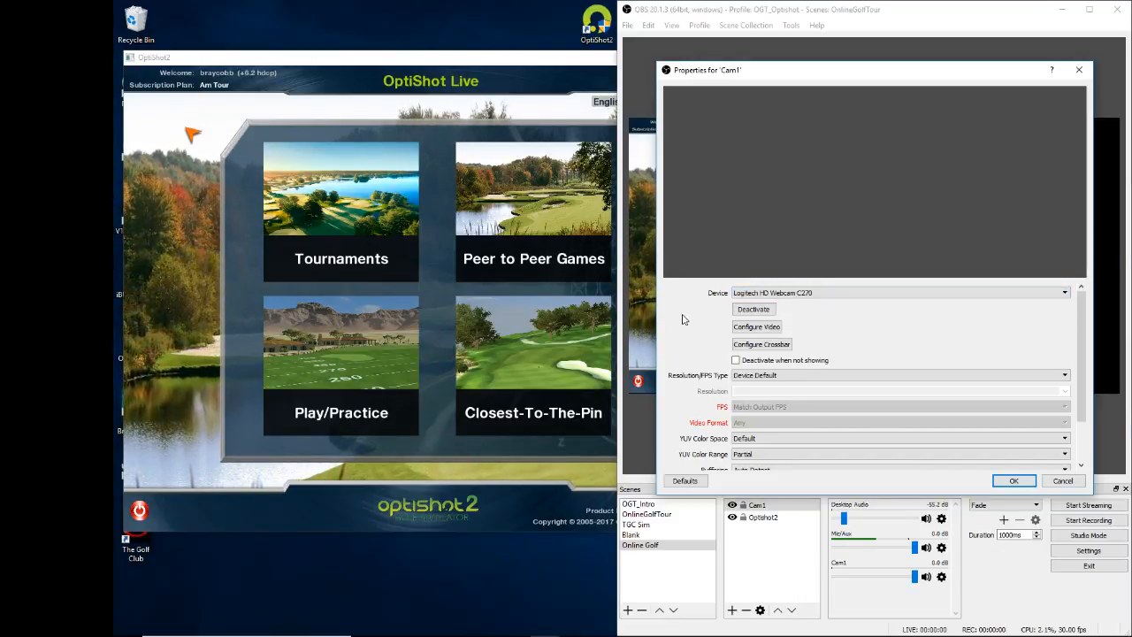
click(1018, 482)
Shrink the Cam1 image to about 379 by 284 pixels and place it against the canvas's right edge.
drag(726, 195, 922, 241)
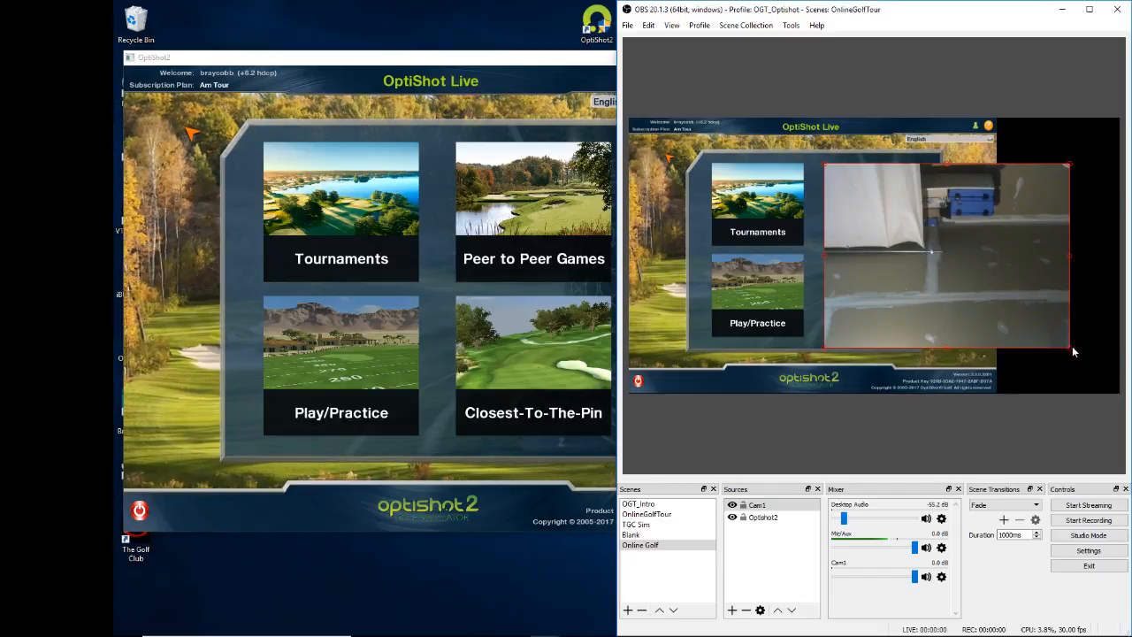
drag(1073, 351, 922, 260)
drag(862, 230, 1049, 226)
Rotate Cam1 90 degrees clockwise and align it with the canvas's upper-right corner.
right_click(1046, 227)
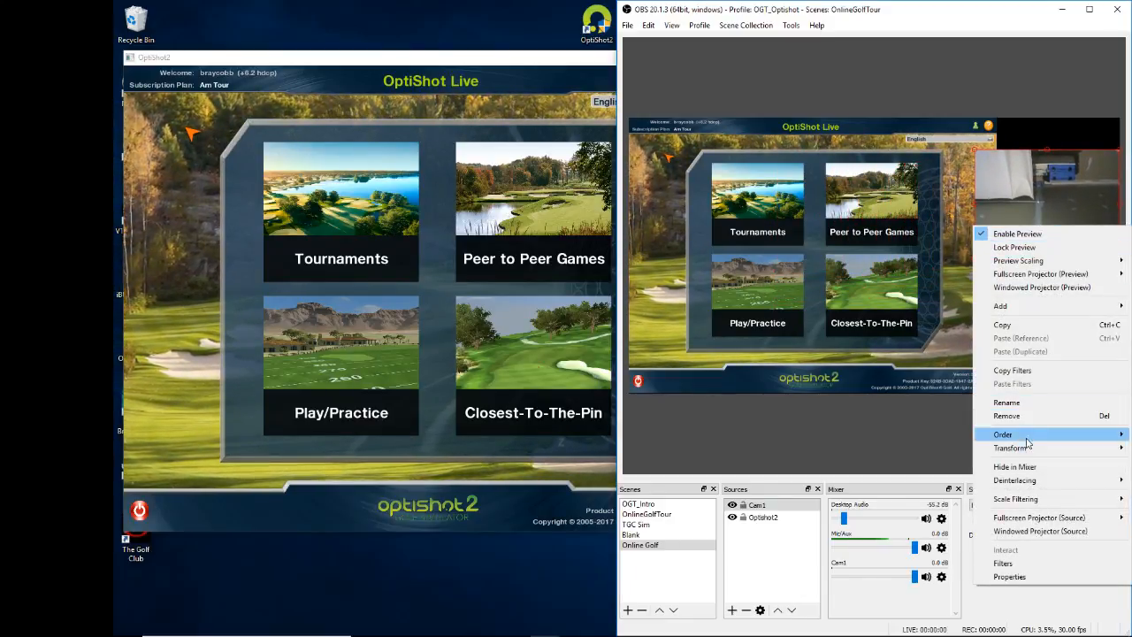
mouse_move(1022, 448)
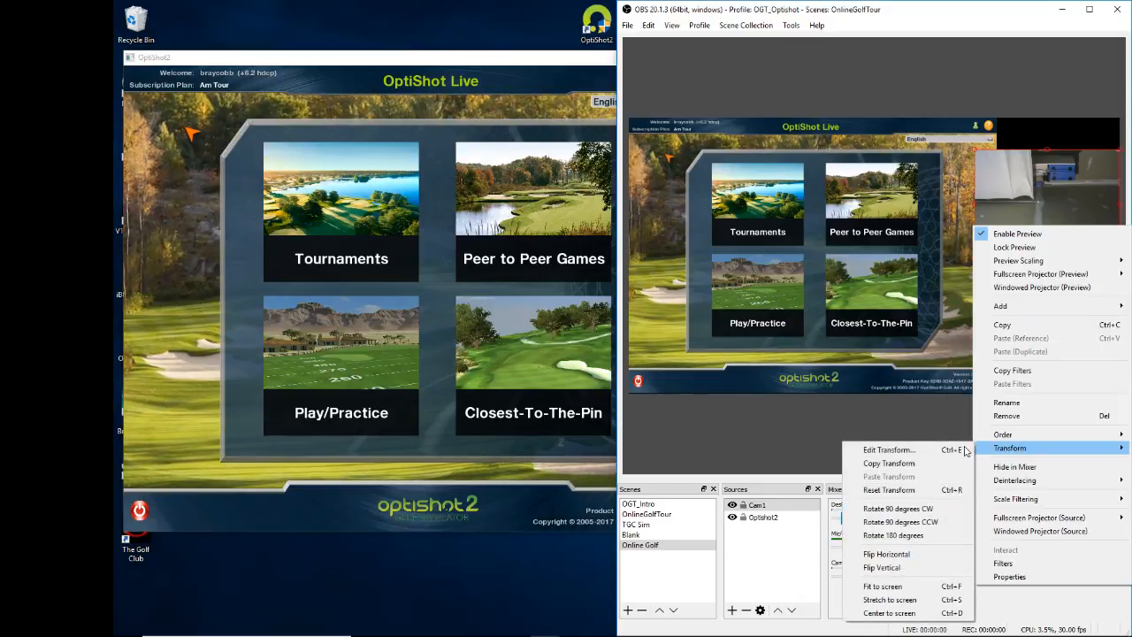
click(926, 508)
drag(1039, 210, 1068, 169)
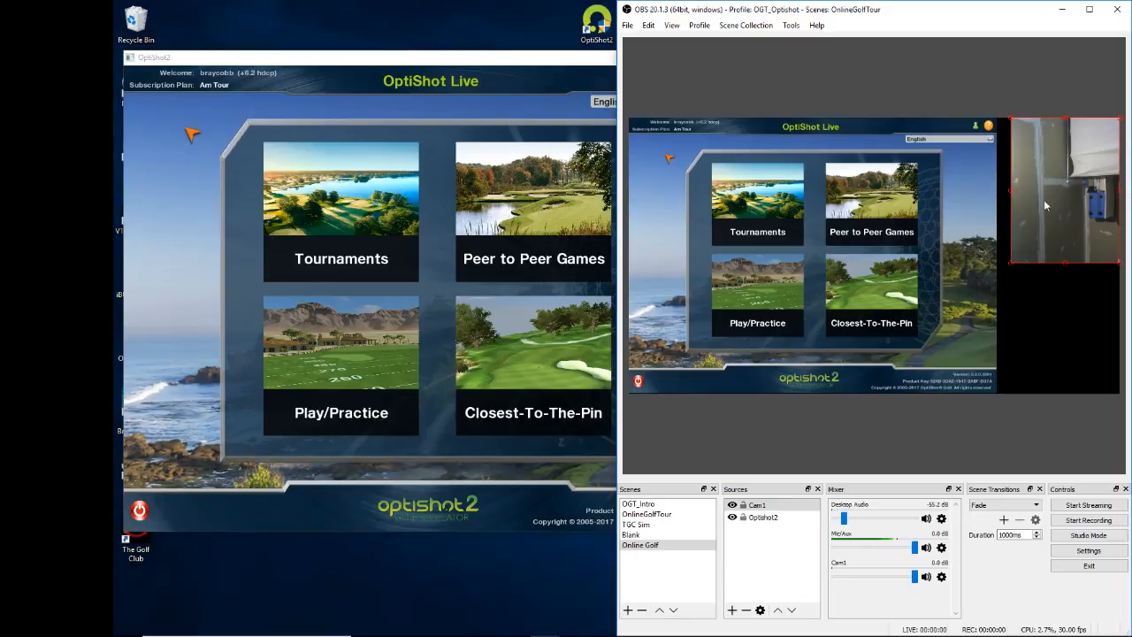
Crop Cam1 by 50 on the left and 50 on the right in its transform settings.
right_click(1057, 188)
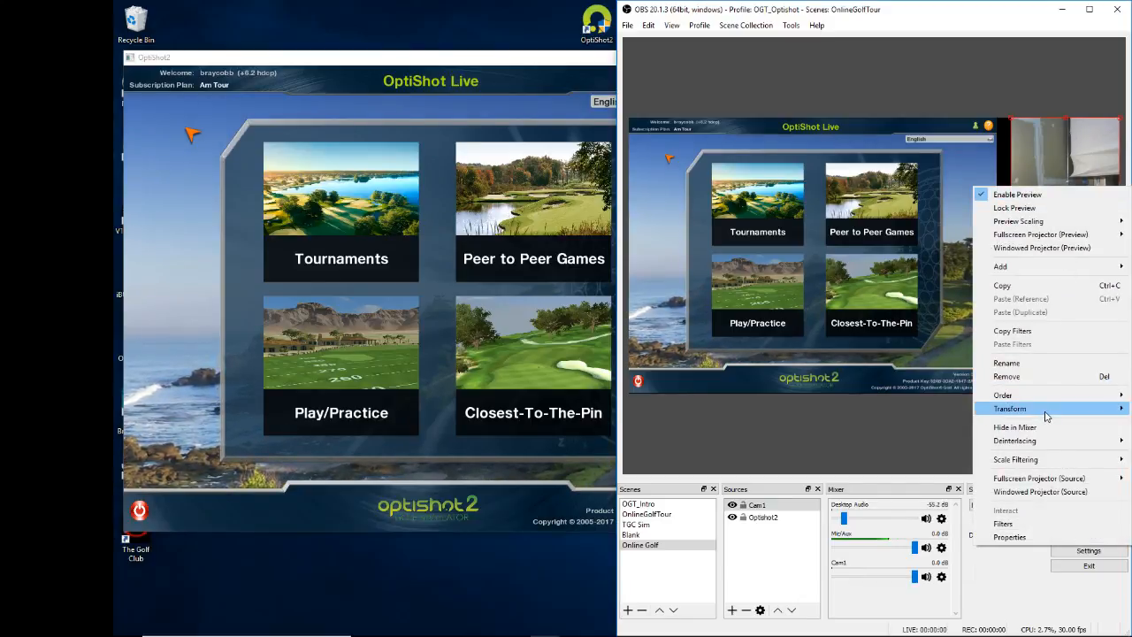
mouse_move(1046, 412)
click(887, 410)
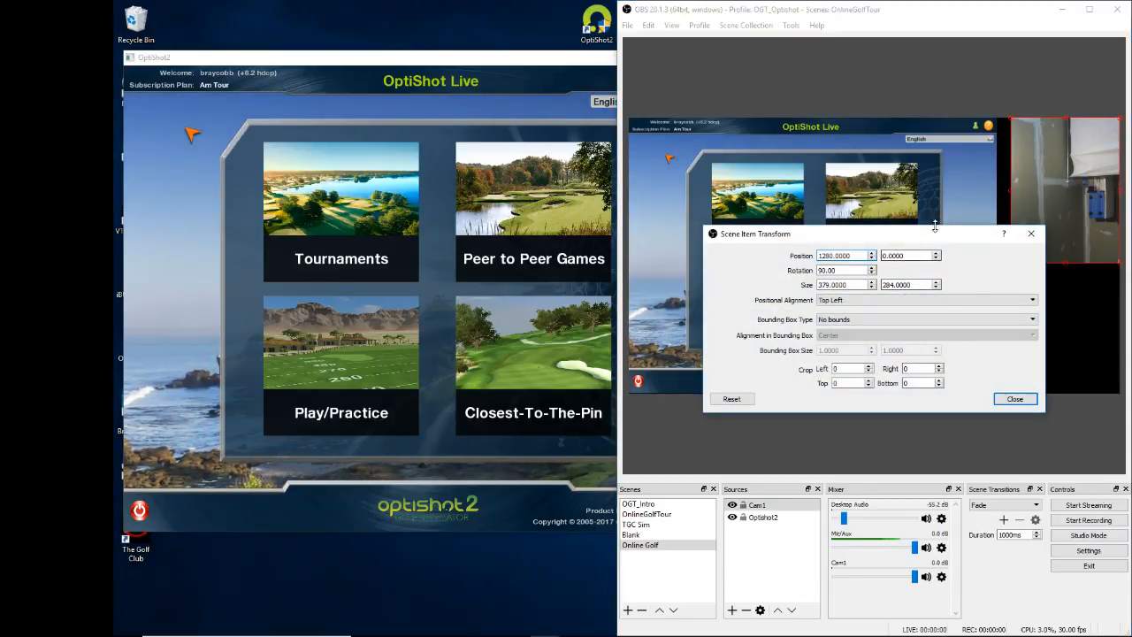
drag(927, 233, 803, 220)
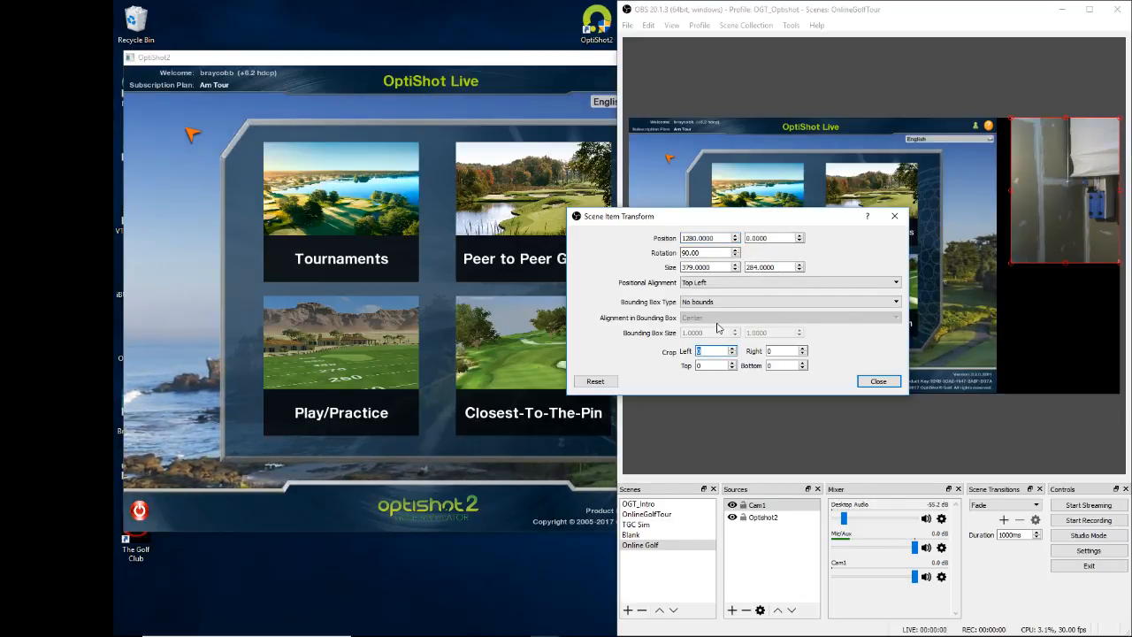
text(50)
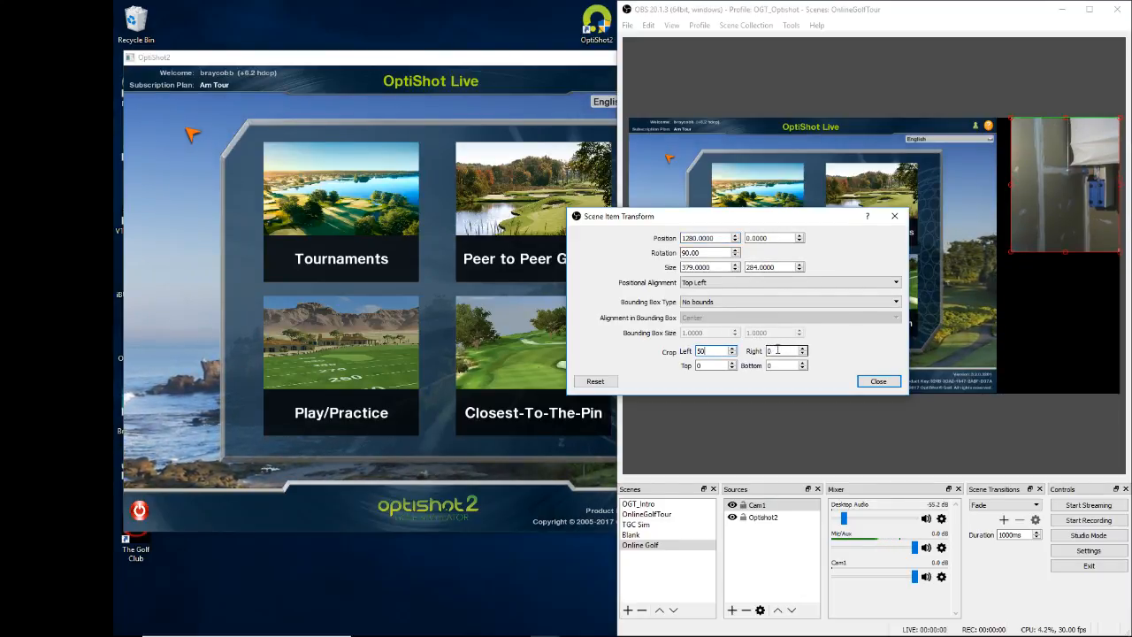
text(50)
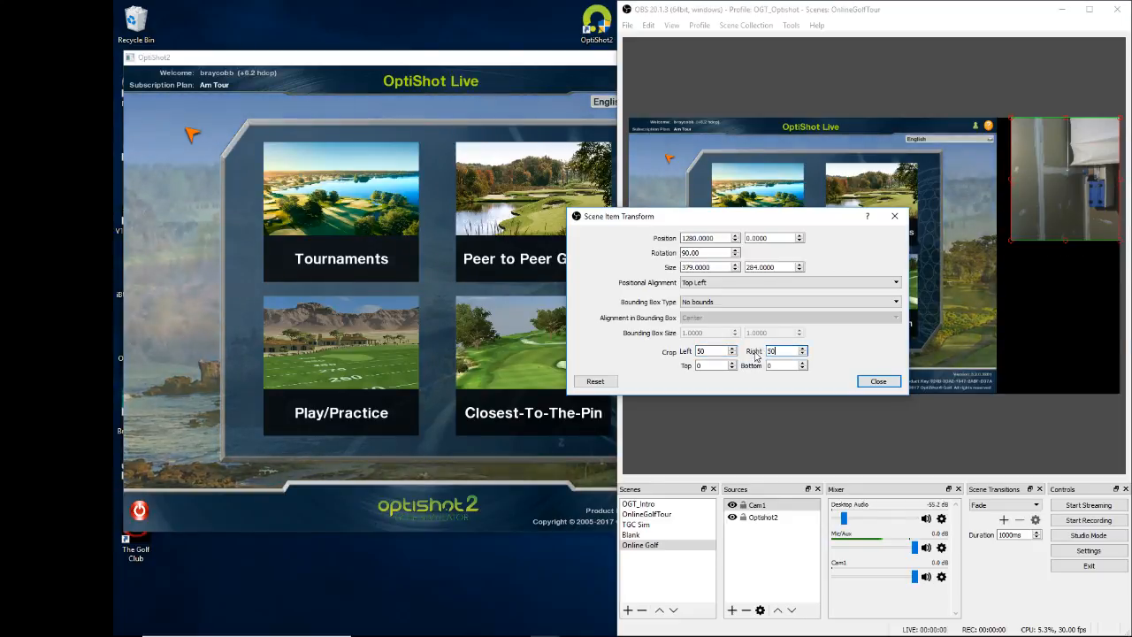
click(877, 382)
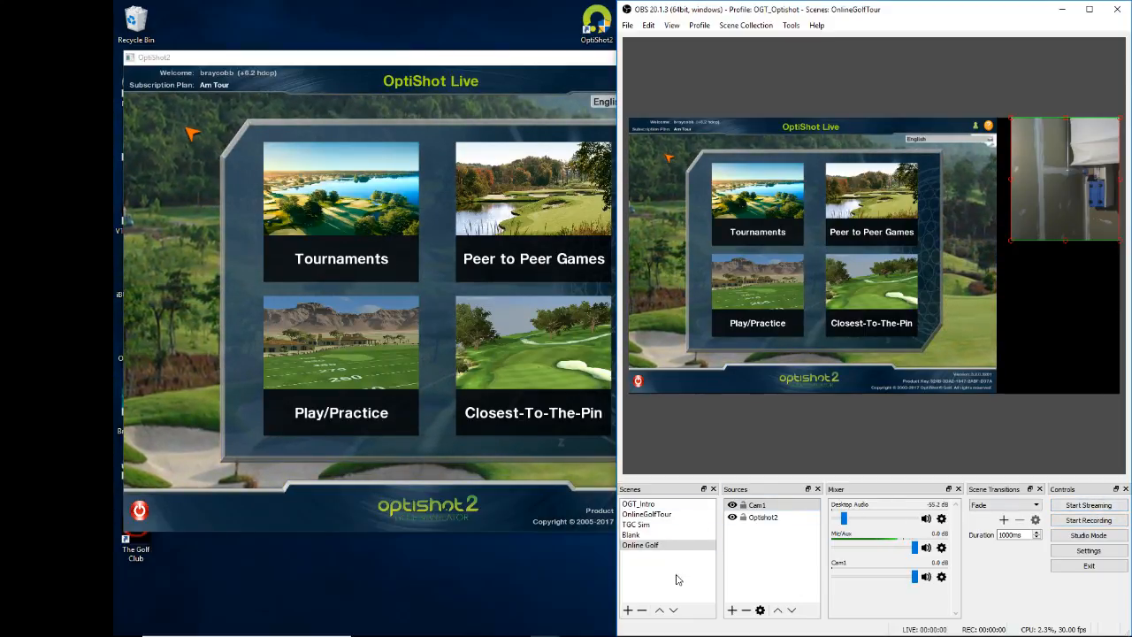
Examine the hotkey assignments for streaming, transitions and scene switching in the settings, and leave them without saving.
click(627, 24)
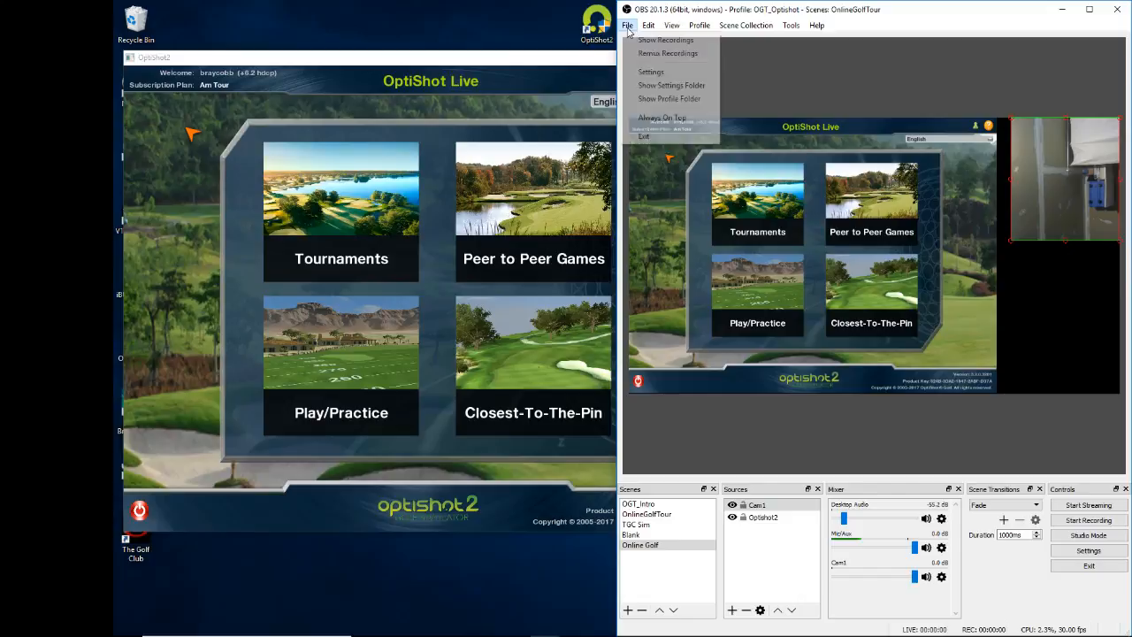
click(654, 71)
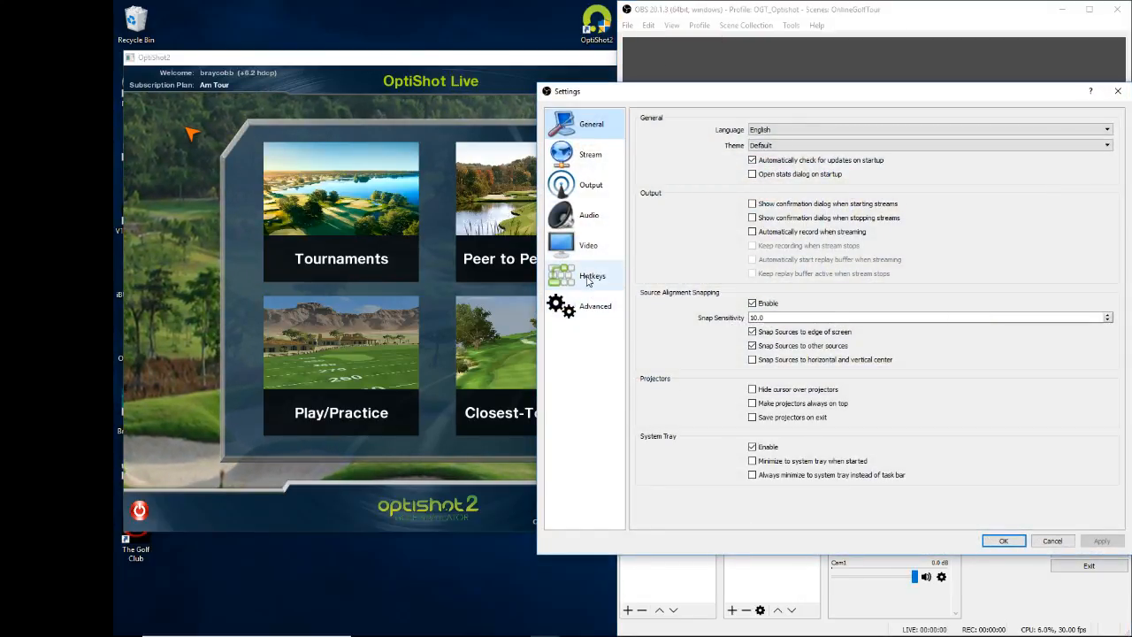
click(585, 277)
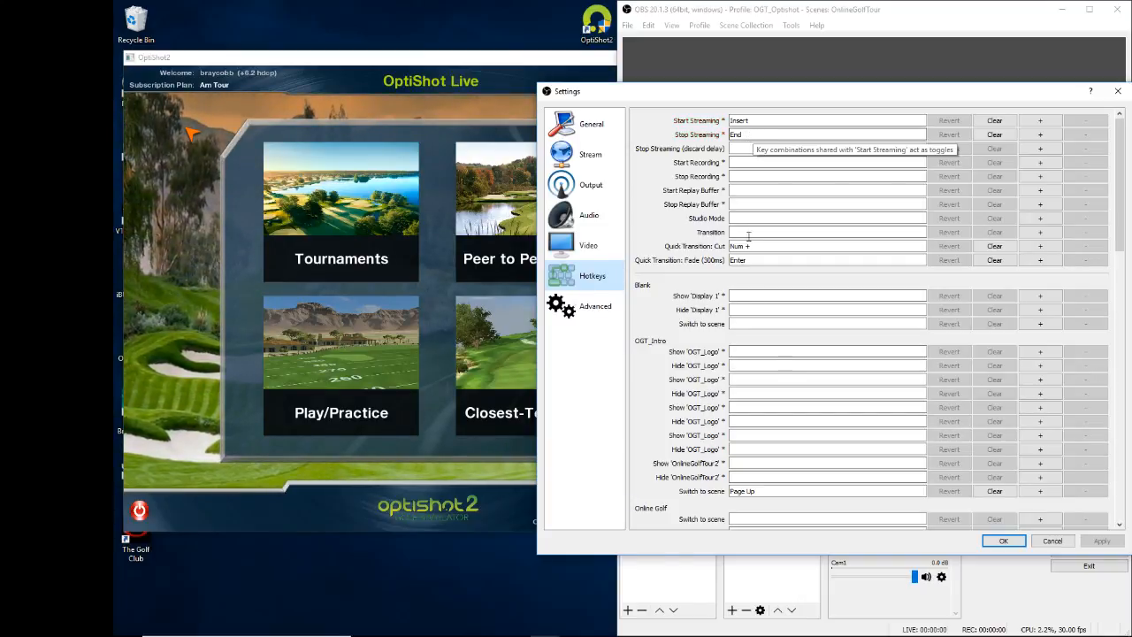
scroll(689, 402, down, 3)
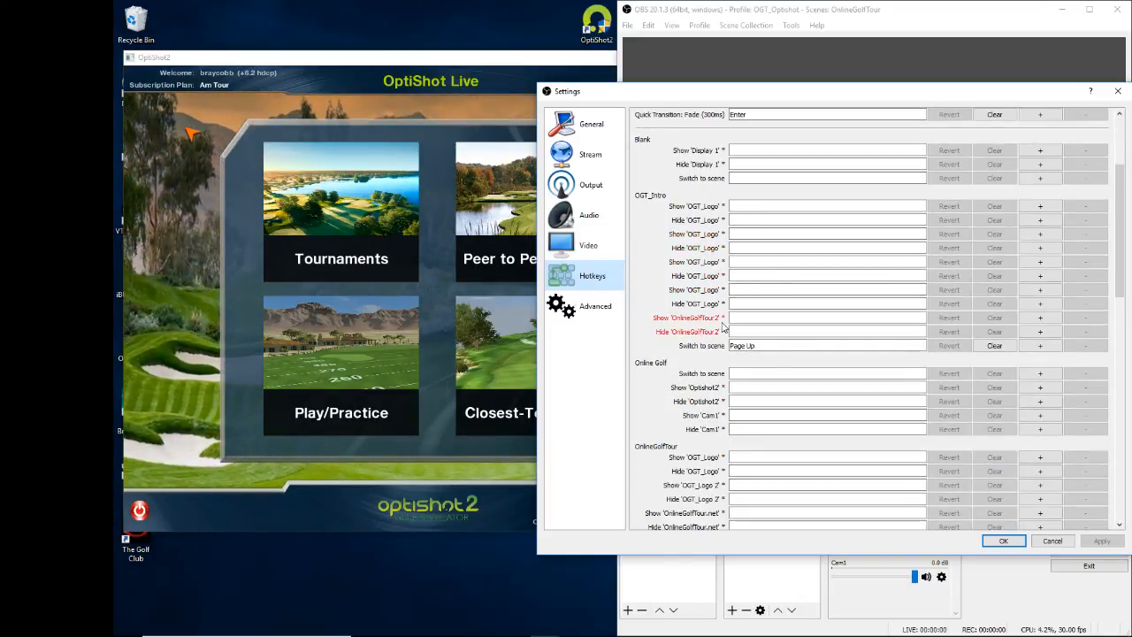
scroll(770, 283, down, 2)
scroll(770, 283, up, 5)
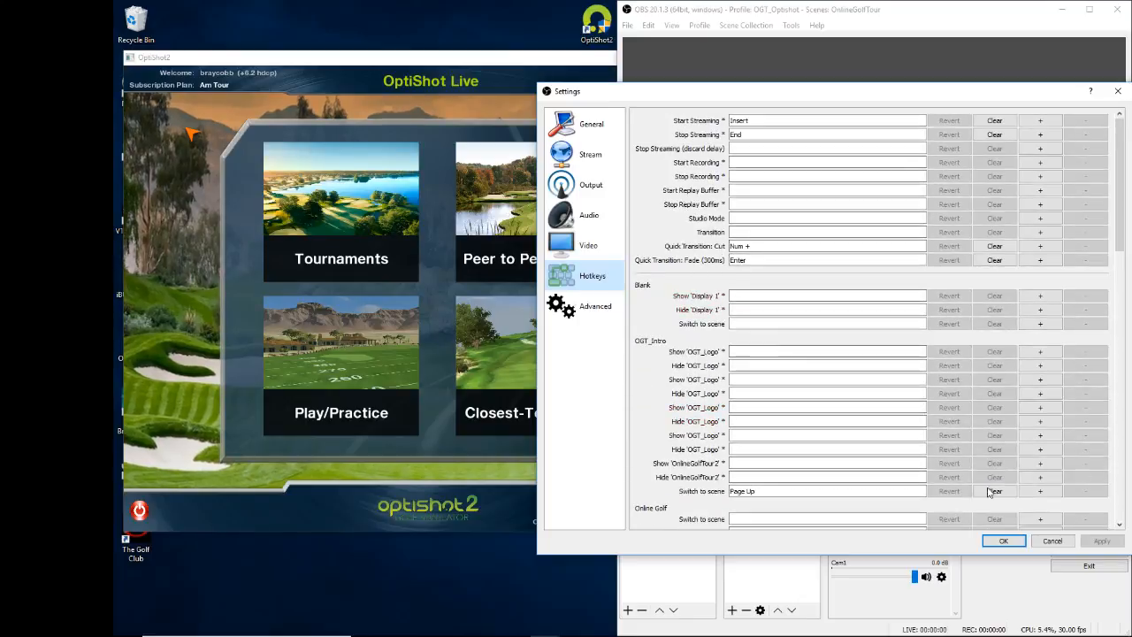
click(1054, 541)
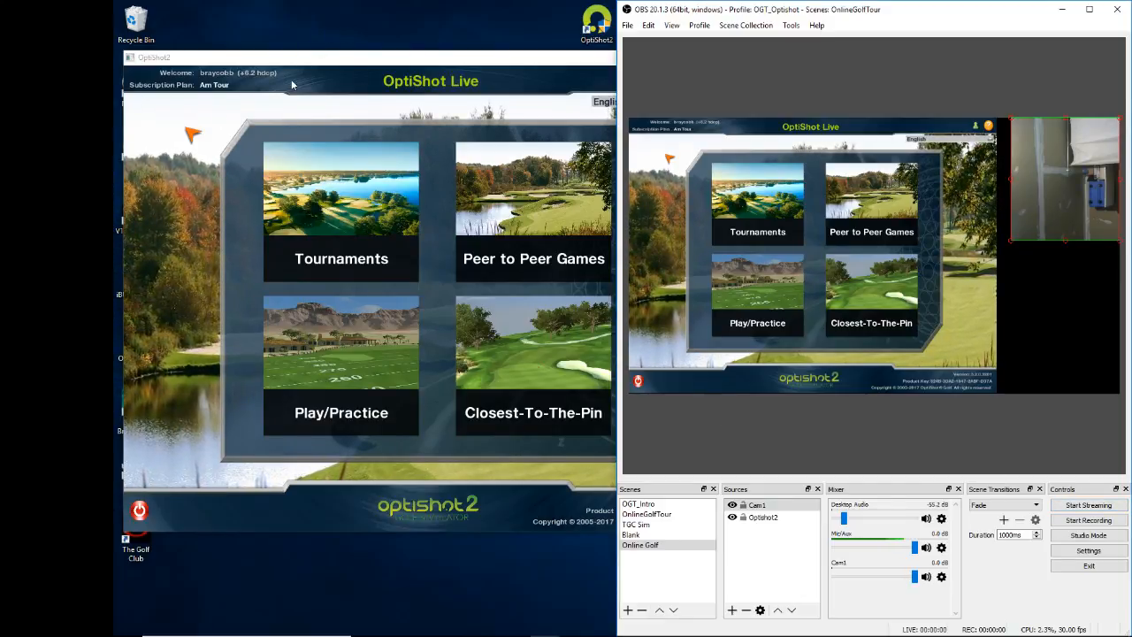
Move the OptiShot2 game window around the desktop while watching its capture in the preview.
drag(339, 56, 473, 292)
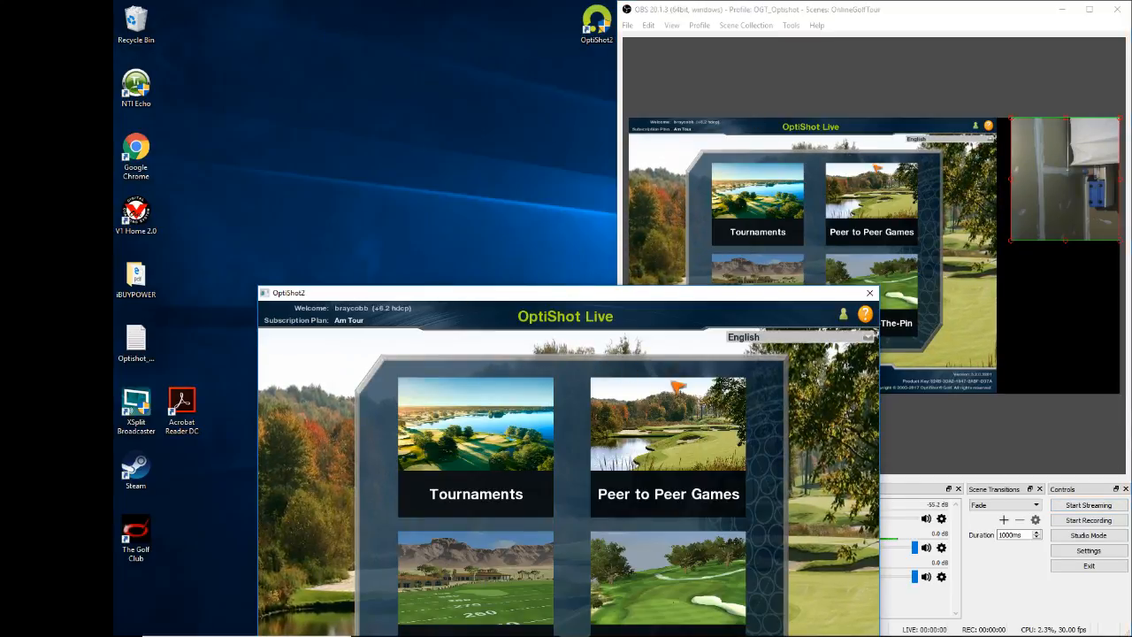
drag(680, 293, 408, 182)
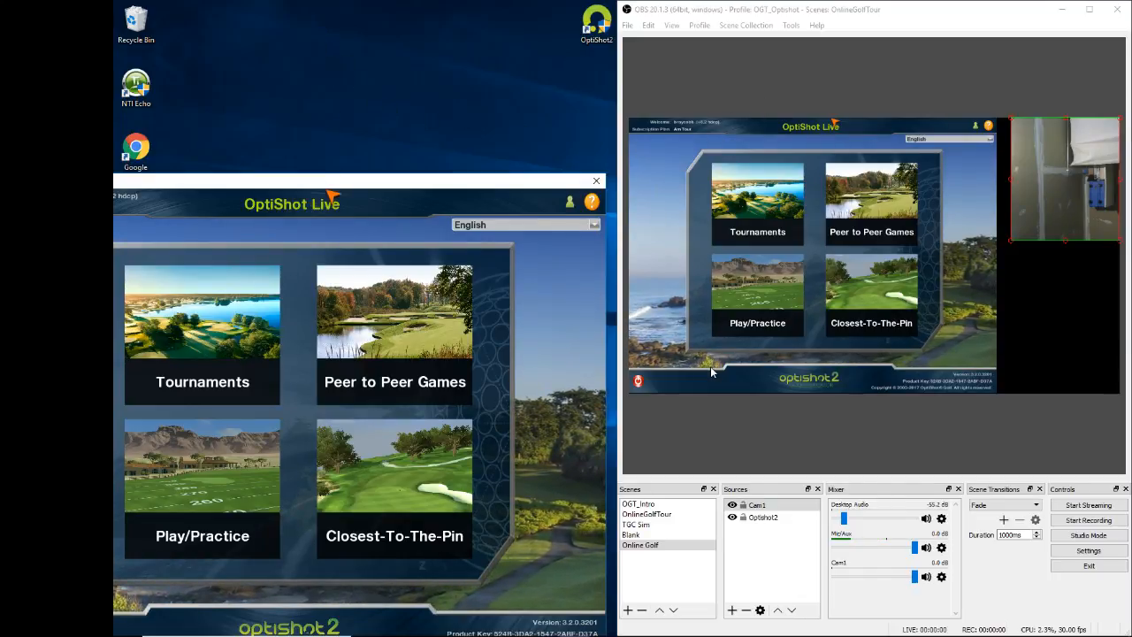
Switch to Chrome with the OBS Project page and snap its window side by side with the OBS window.
click(735, 611)
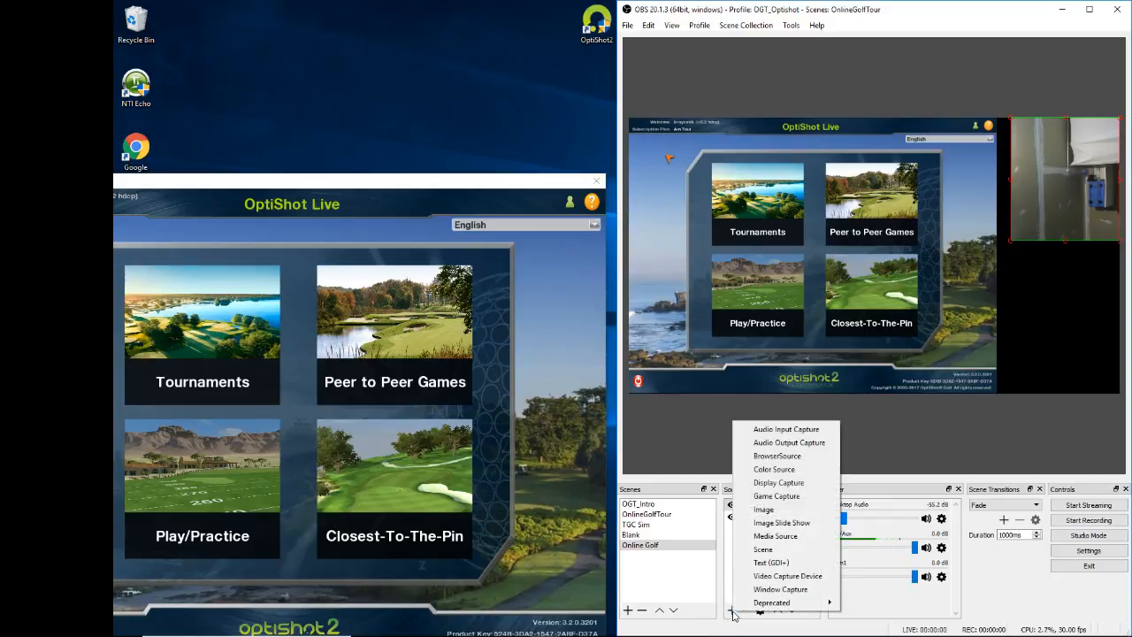
click(733, 610)
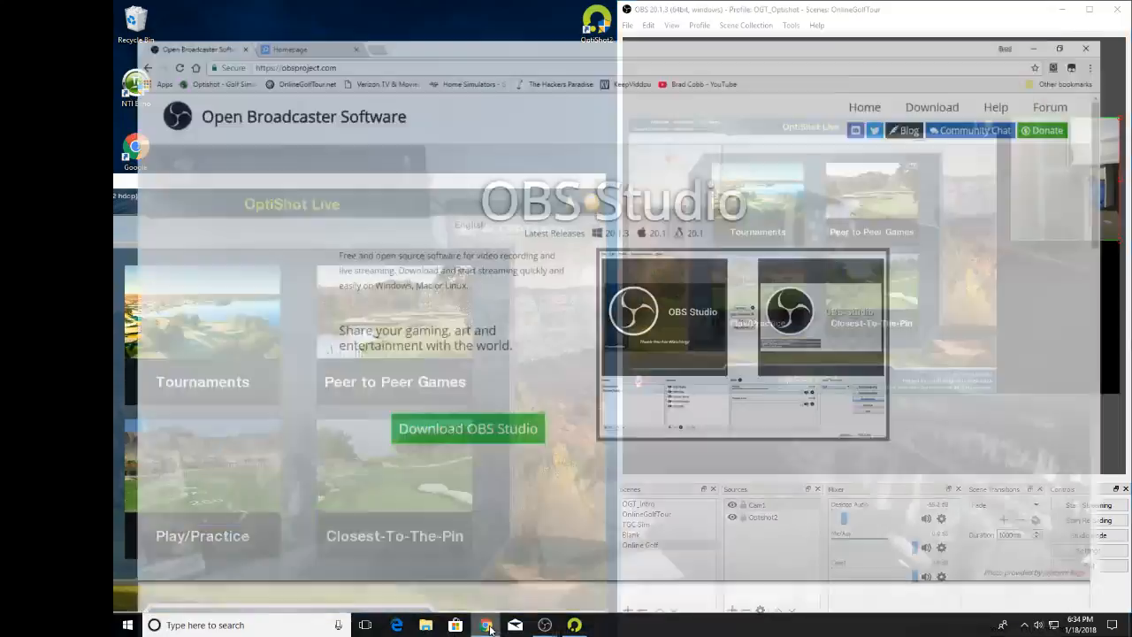
click(486, 627)
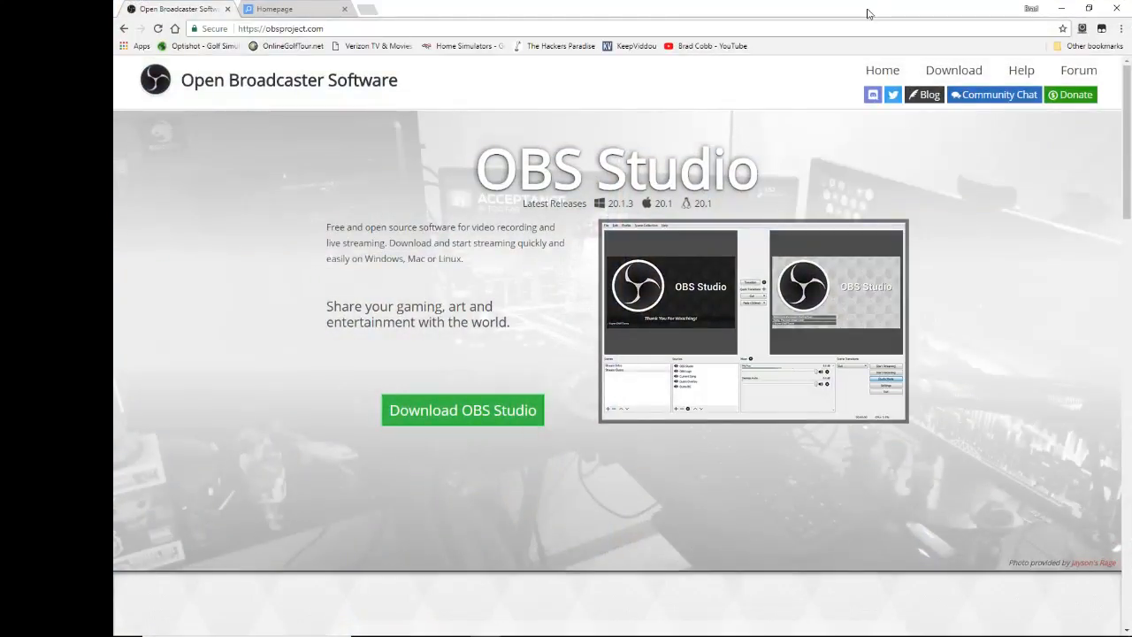
drag(867, 8, 114, 57)
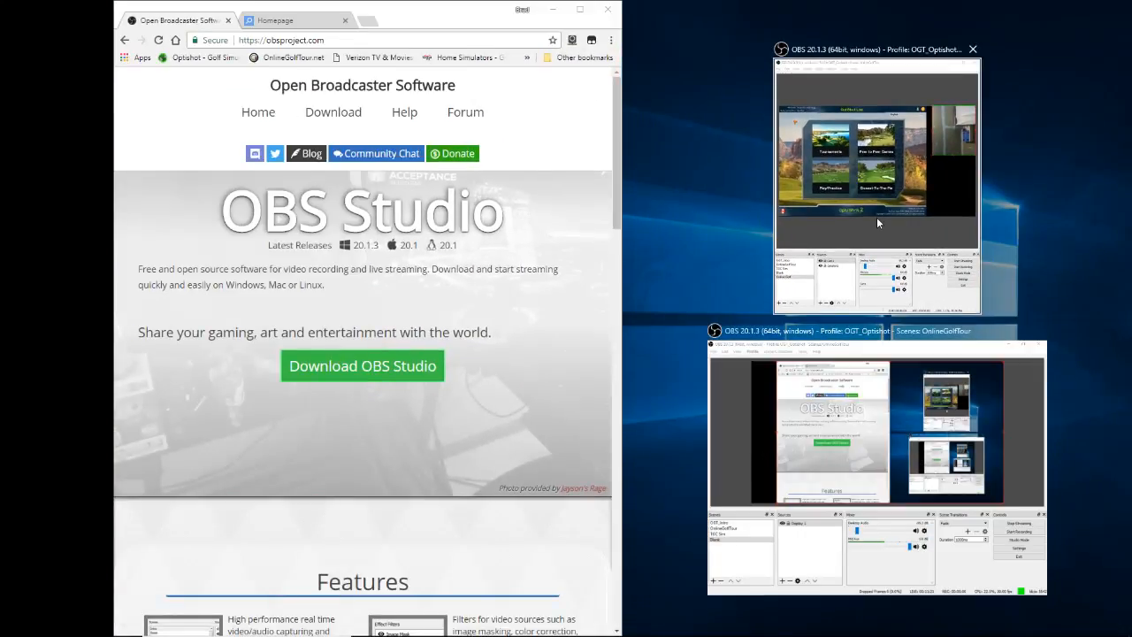
click(877, 217)
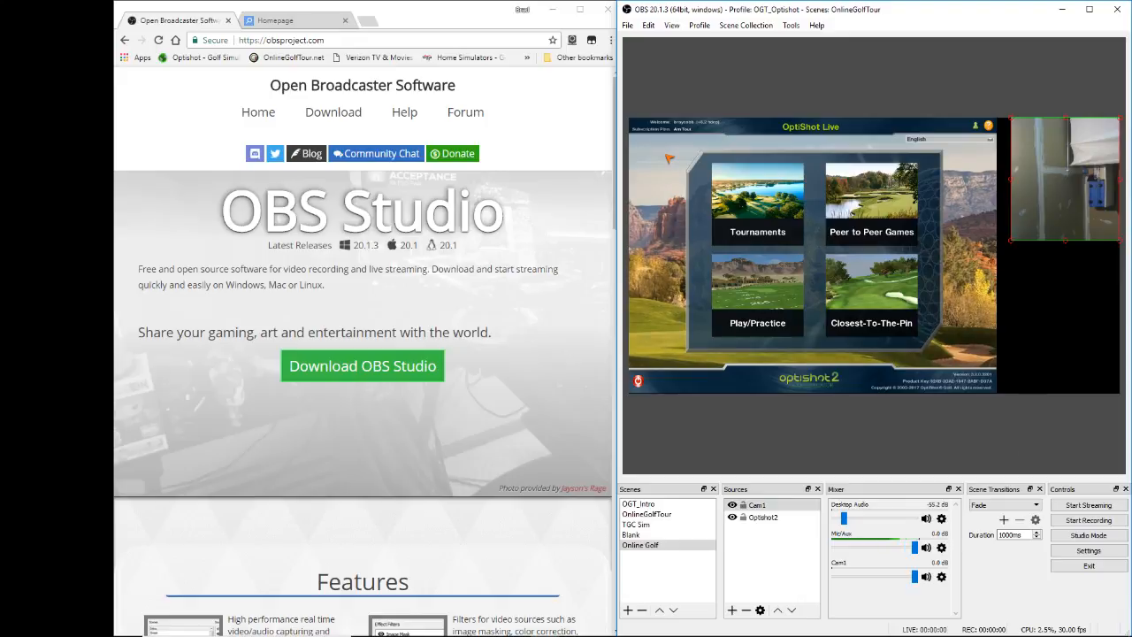
Add a new Window Capture source named Window to the Online Golf scene.
click(732, 610)
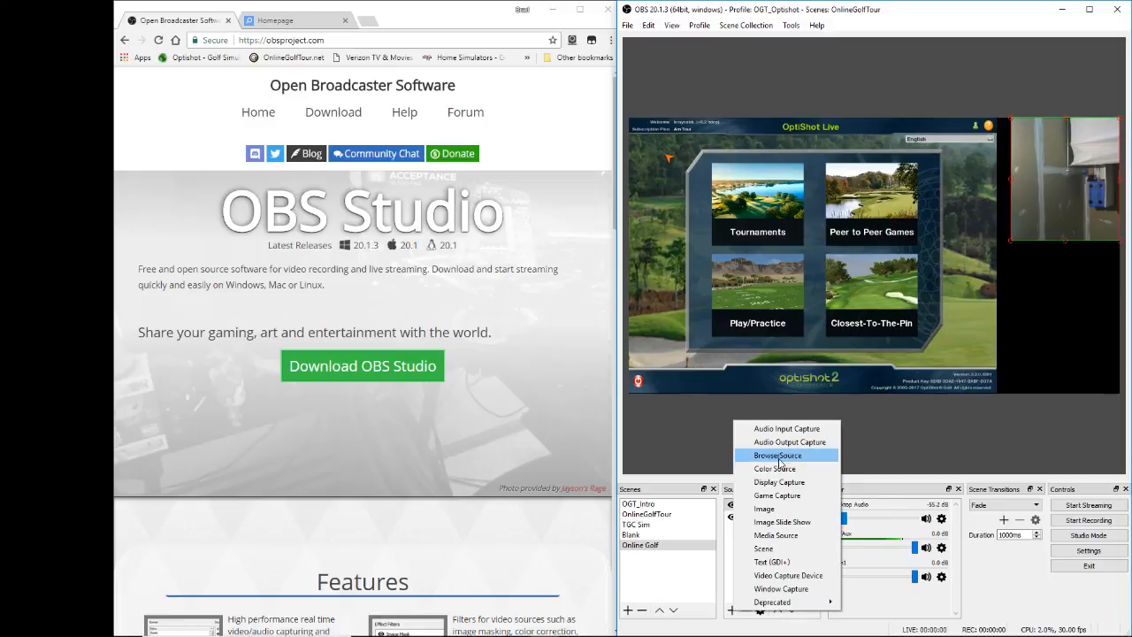
click(800, 589)
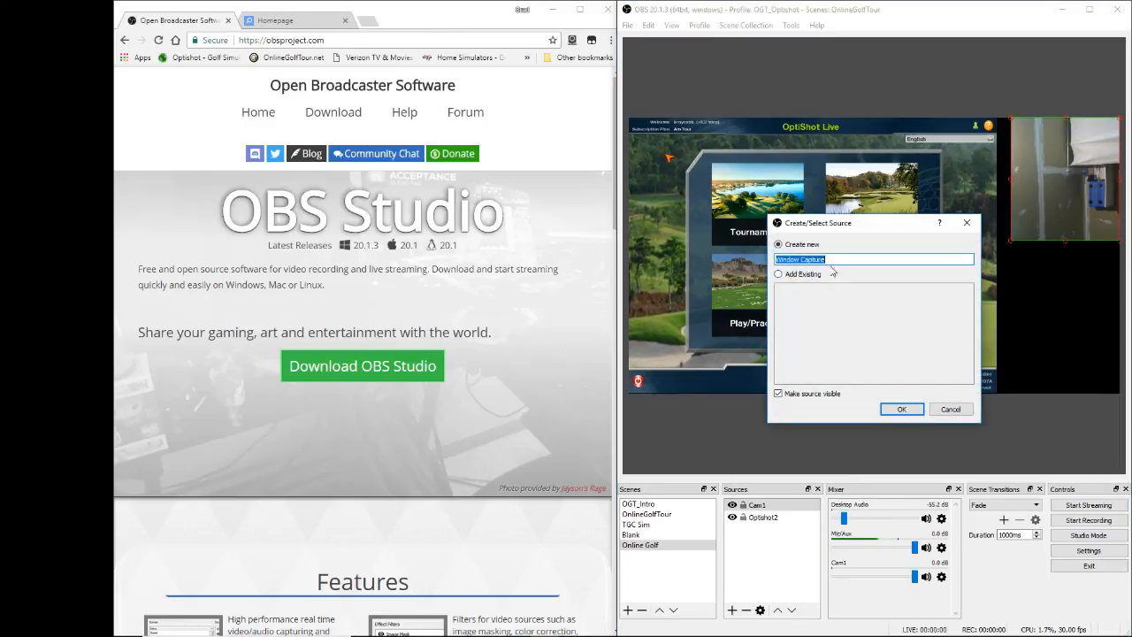
text(Windwo)
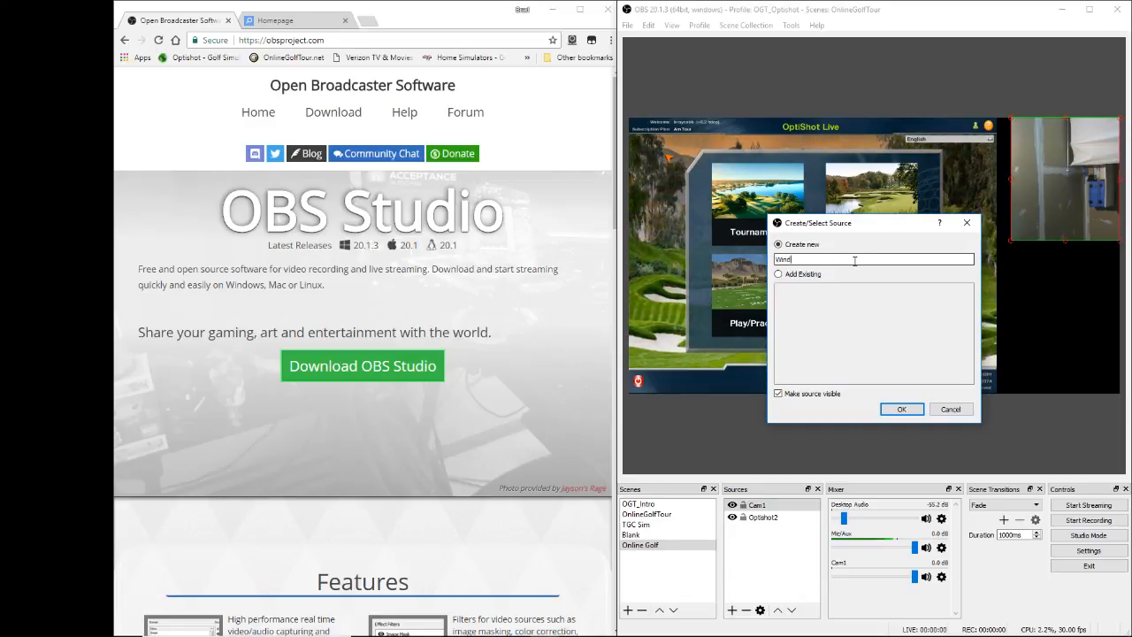
click(901, 409)
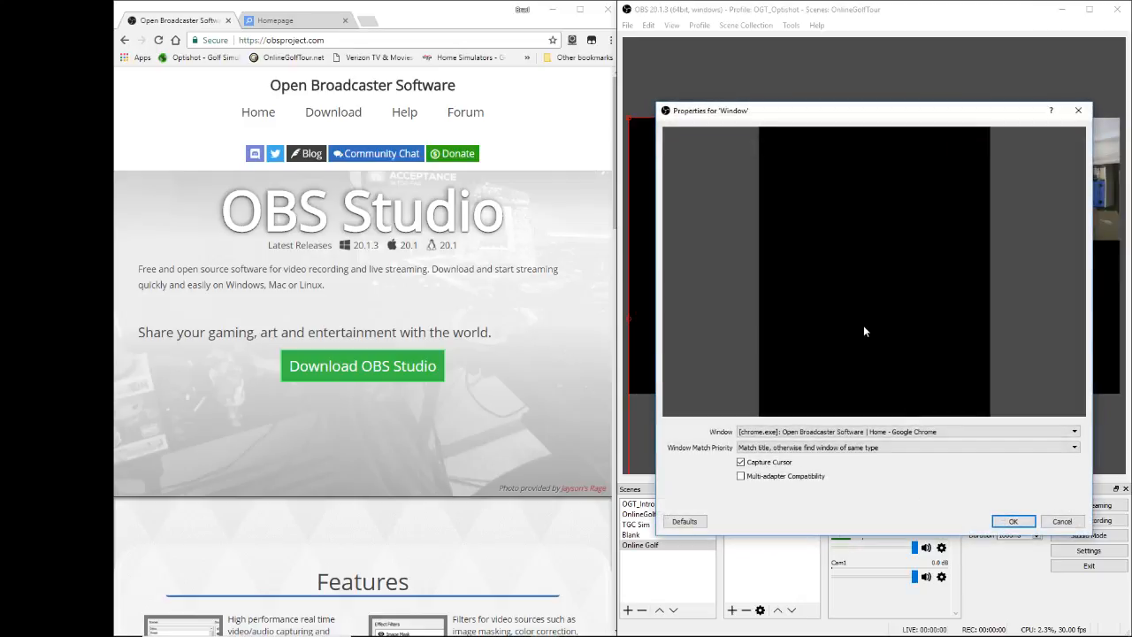
Choose the Chrome Open Broadcaster Software window for the capture, keep matching by title or same window type, and accept the properties.
click(949, 433)
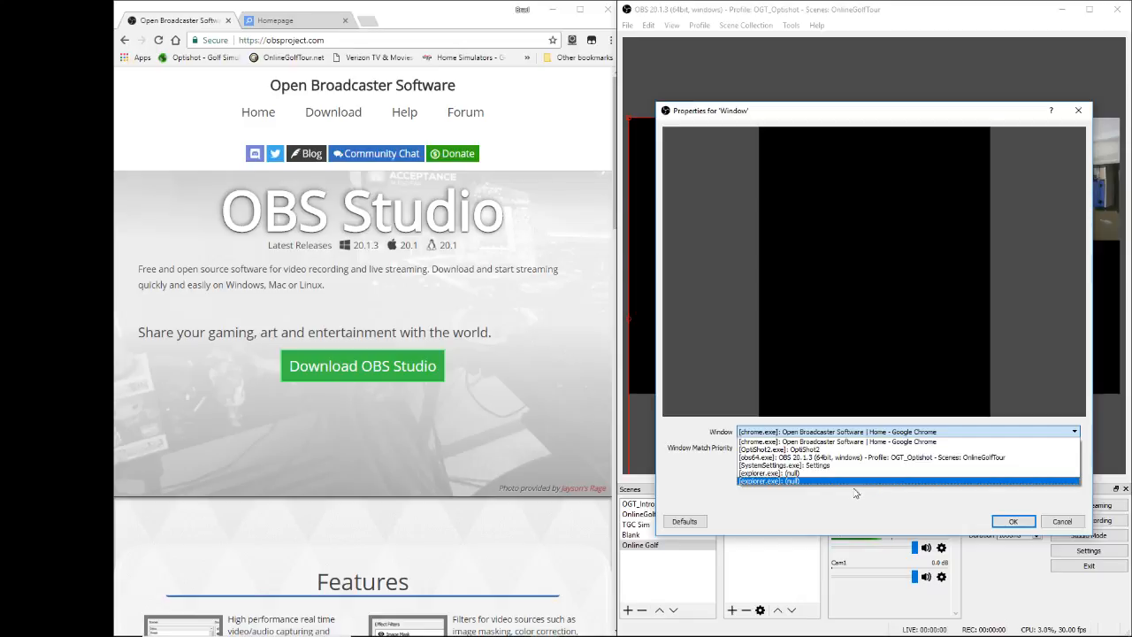
click(866, 442)
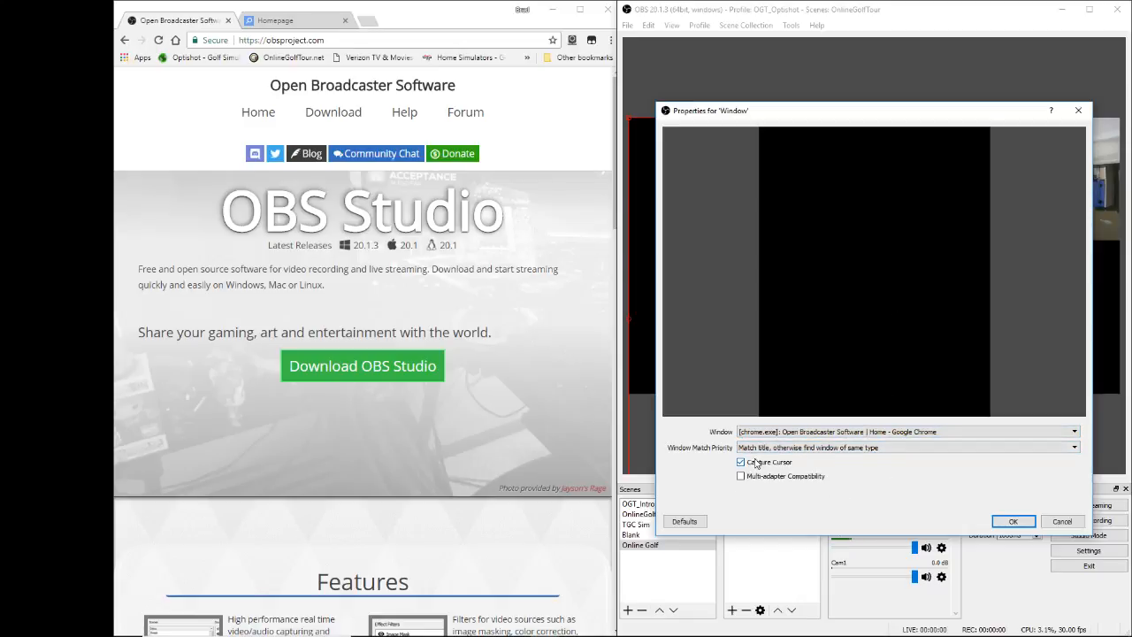
click(816, 449)
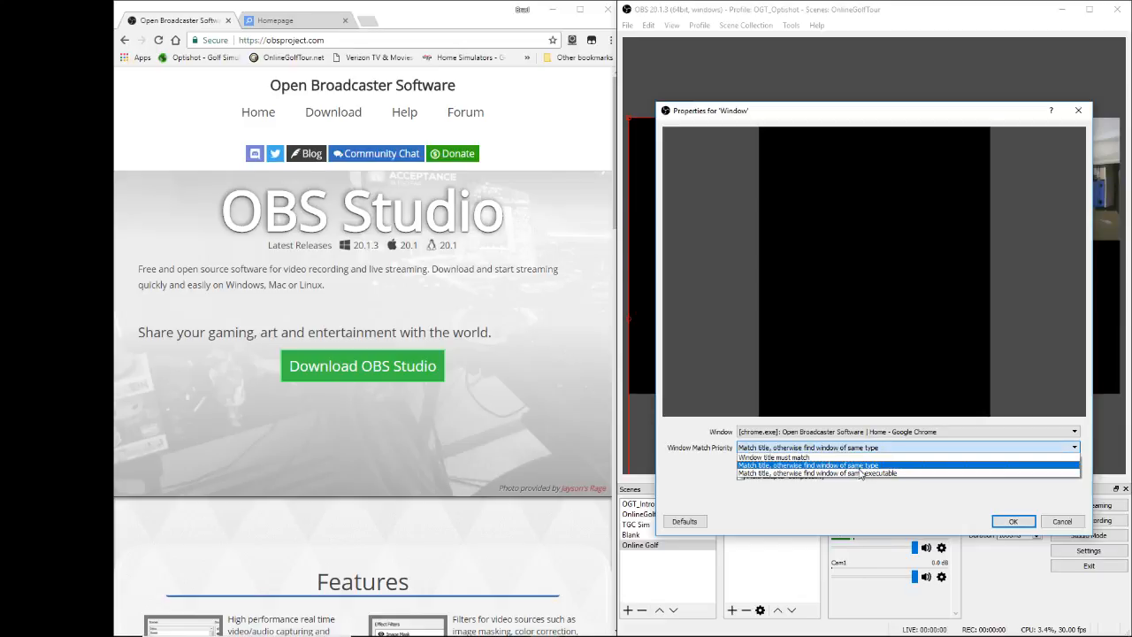
click(878, 500)
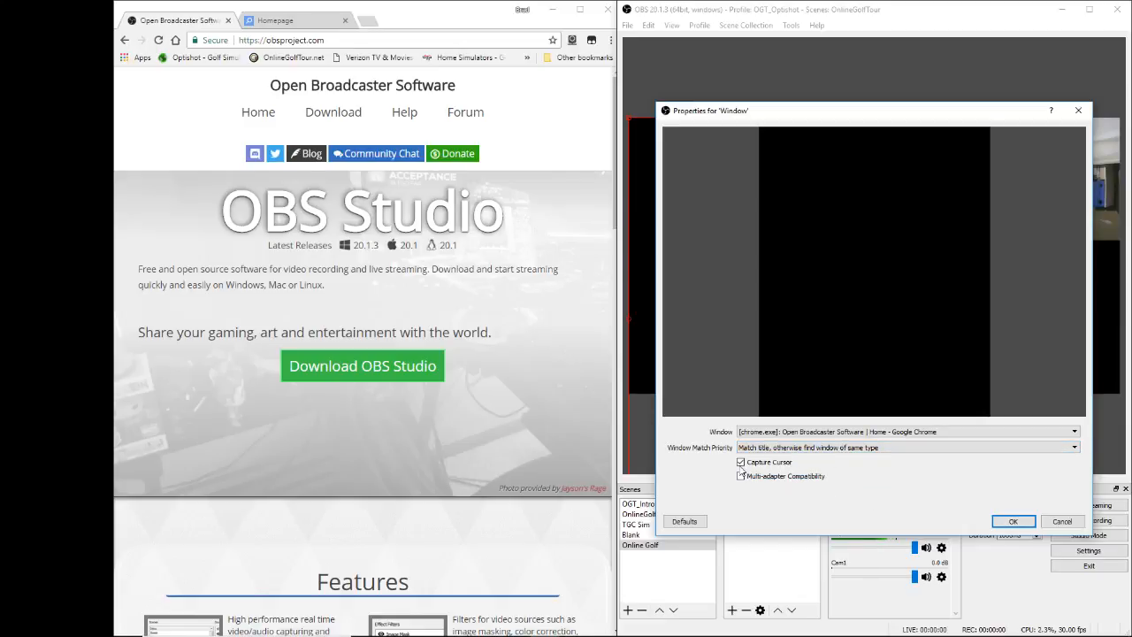
click(1013, 521)
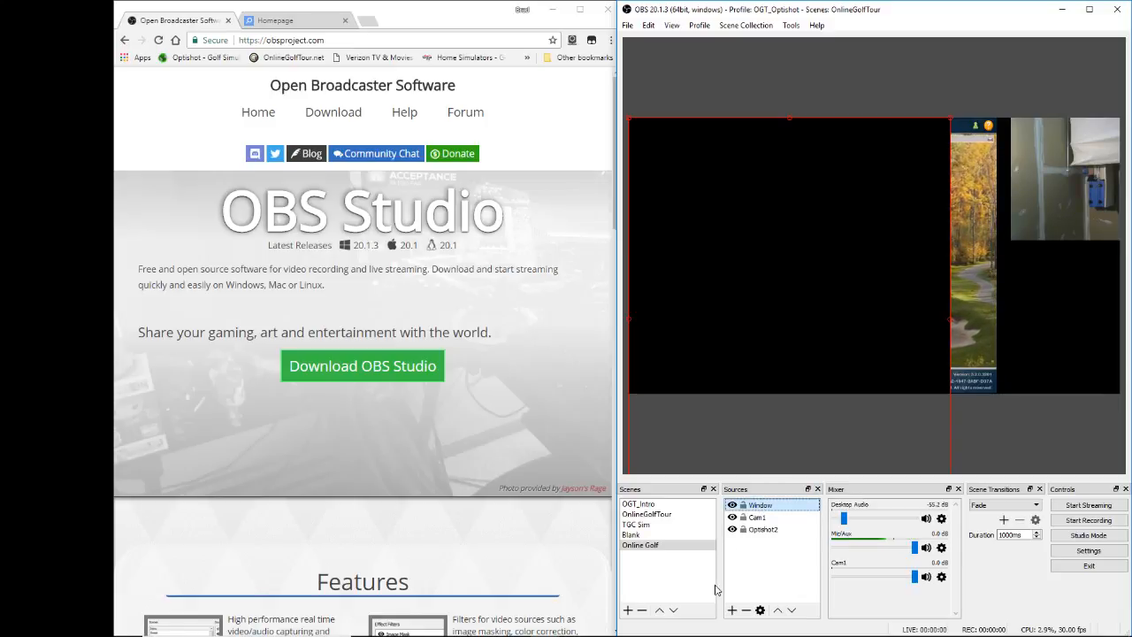
Remove the Window source from the Online Golf scene and confirm its removal.
click(745, 610)
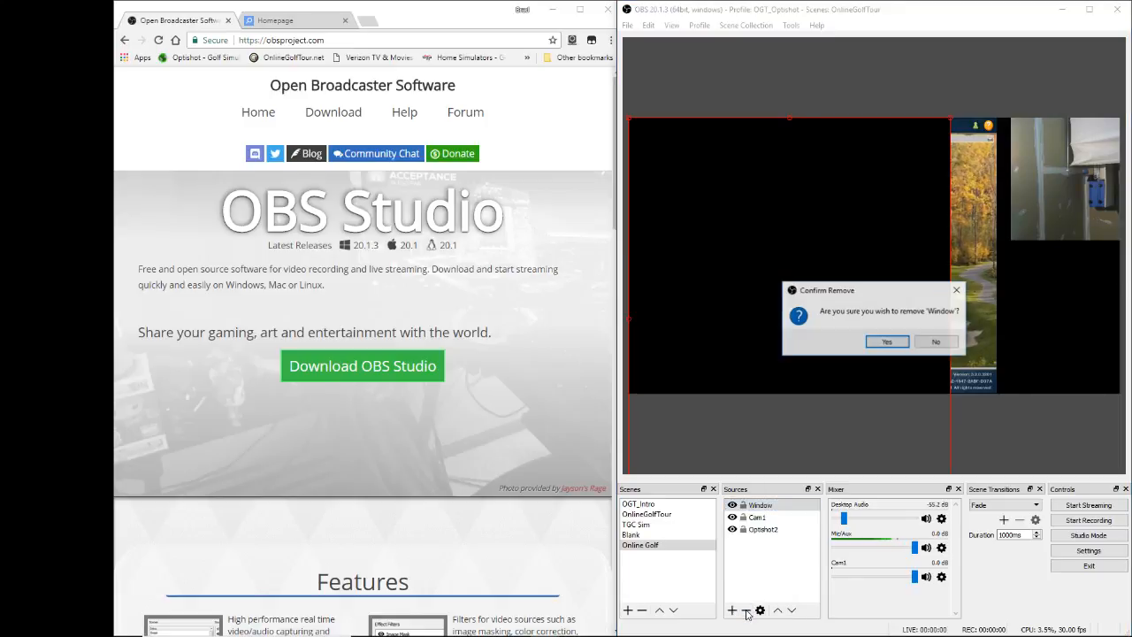
click(890, 342)
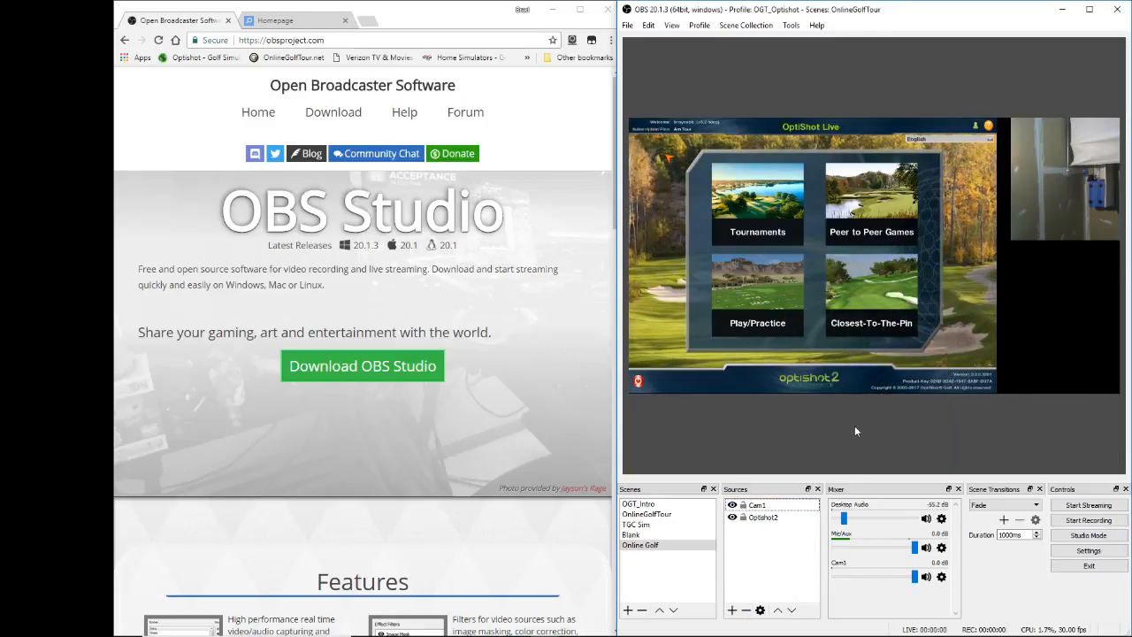